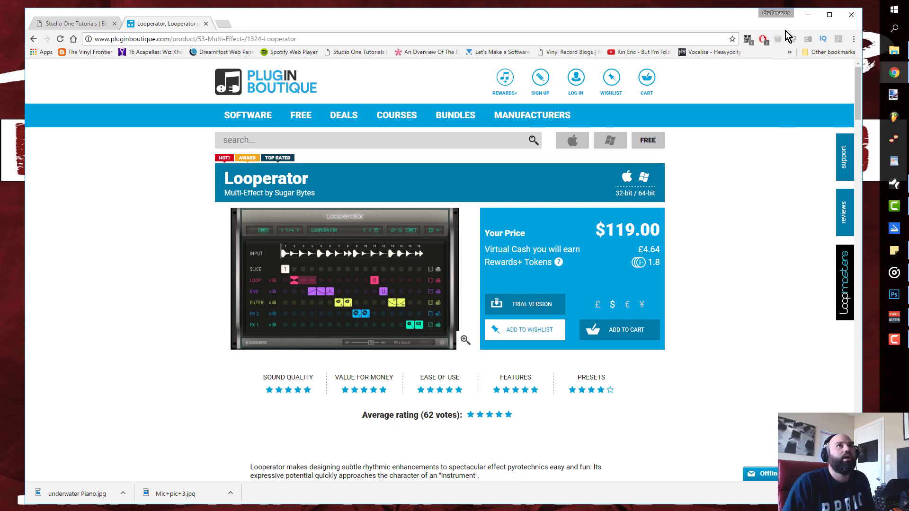
# Switch to the Villas Lakes mix song in Studio One and look over its tracks and mixer bus channels
pyautogui.click(806, 14)
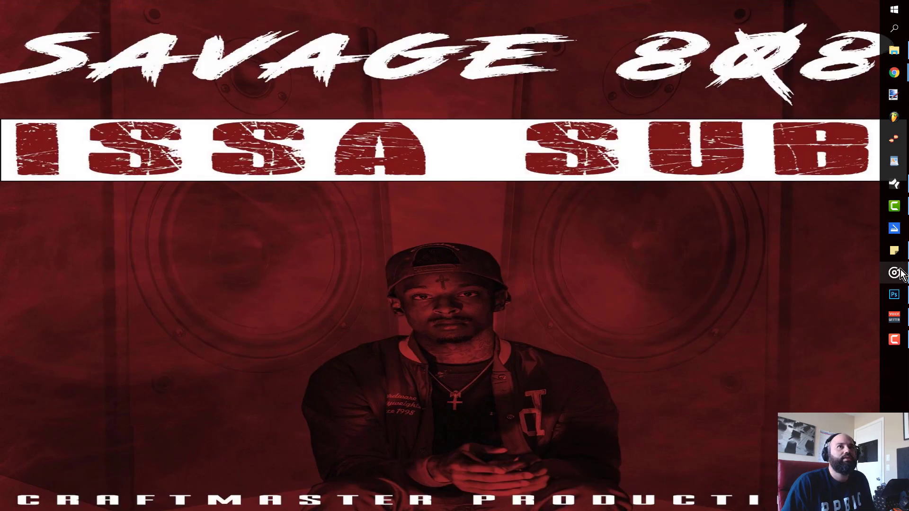
pyautogui.click(903, 183)
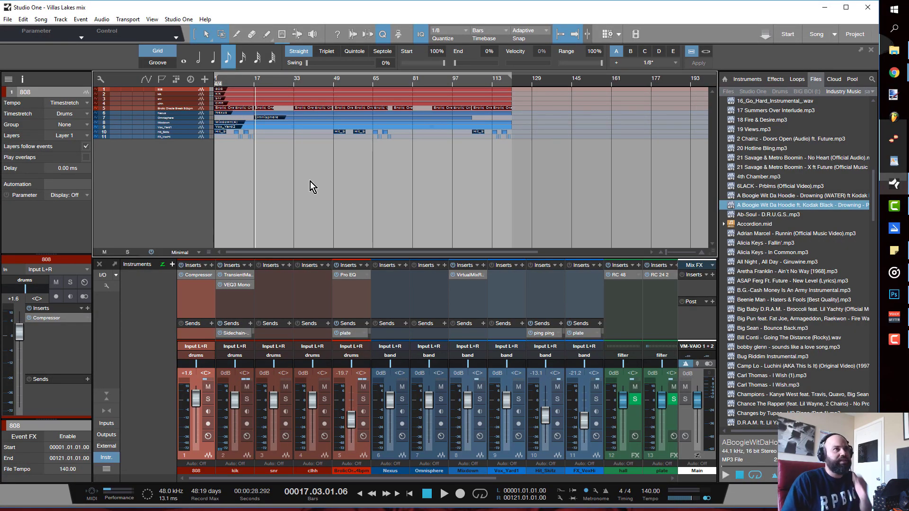
pyautogui.hotkey('shift', 'e')
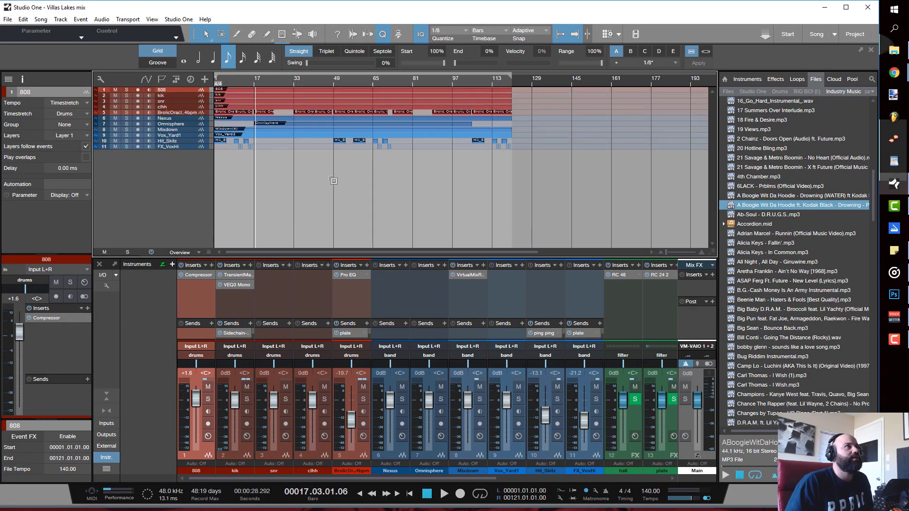
pyautogui.scroll(-1, 282, 209)
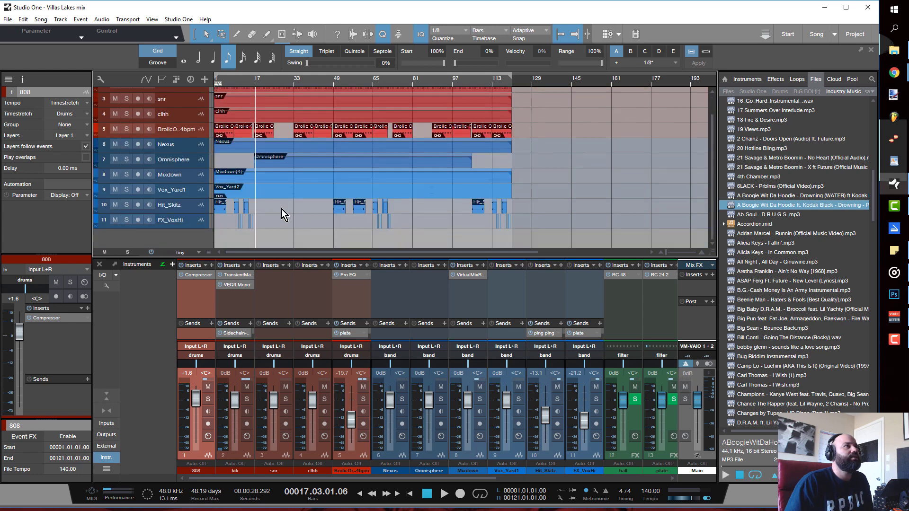
pyautogui.scroll(1, 282, 209)
pyautogui.keyDown('ctrl'); pyautogui.scroll(3, 274, 87); pyautogui.keyUp('ctrl')
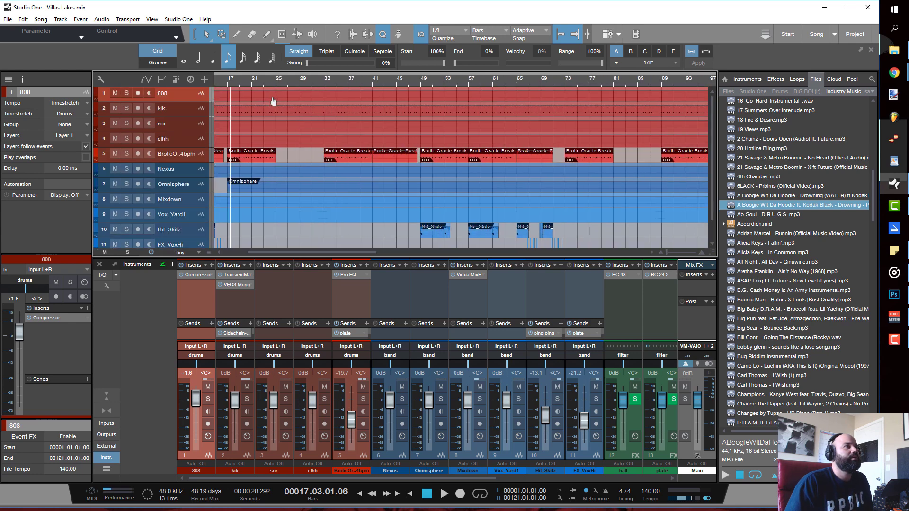
pyautogui.moveTo(338, 479); pyautogui.dragTo(508, 479)
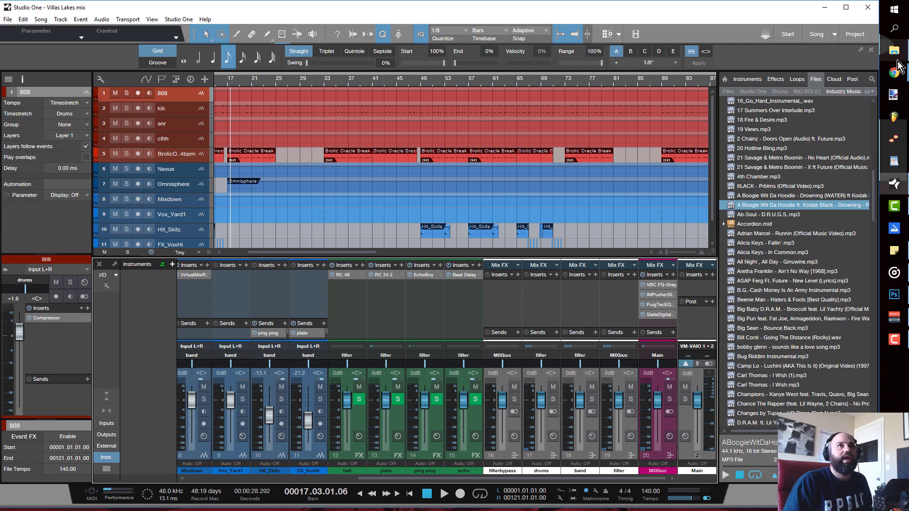
# Switch to Chrome, look through the Studio One Tutorials home page and return to the song
pyautogui.moveTo(895, 74)
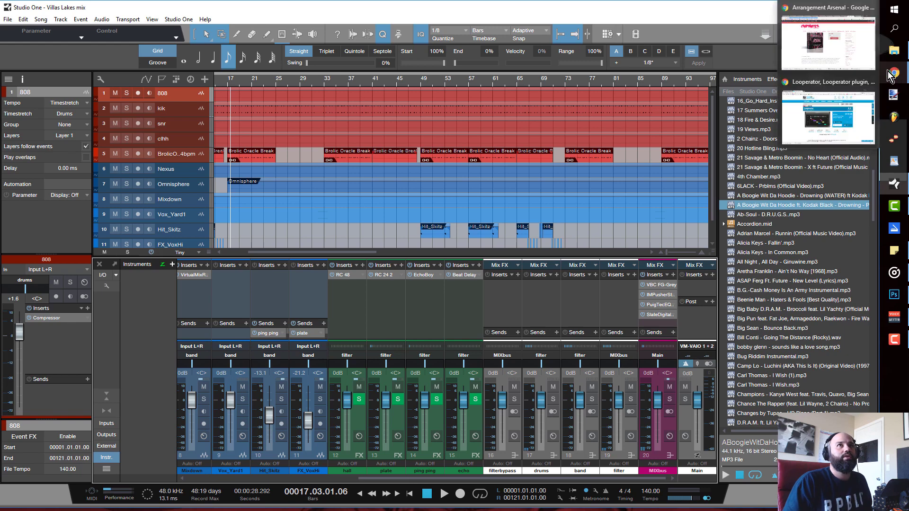
pyautogui.click(866, 113)
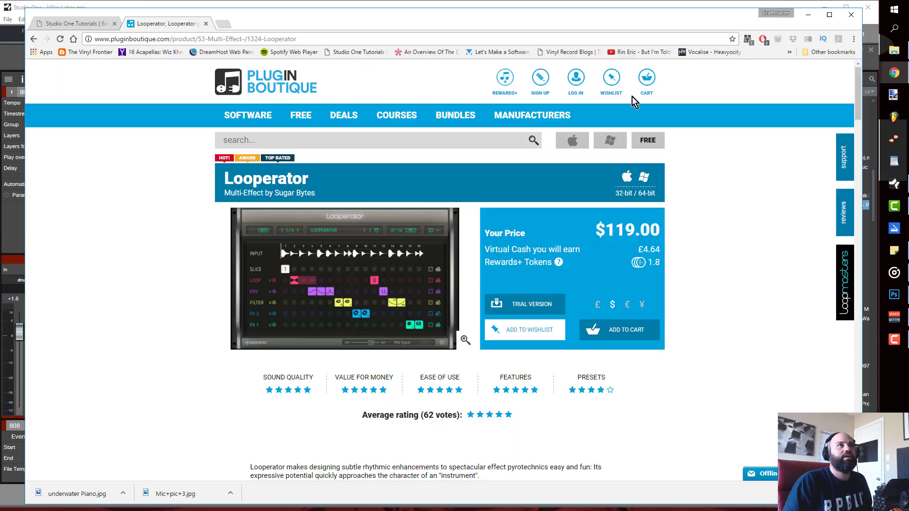
pyautogui.click(62, 24)
pyautogui.scroll(-10, 475, 241)
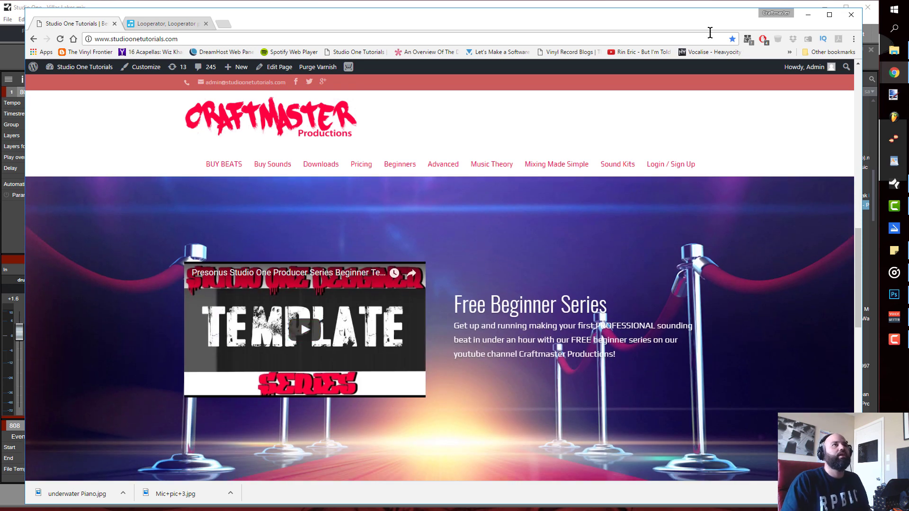
pyautogui.click(808, 14)
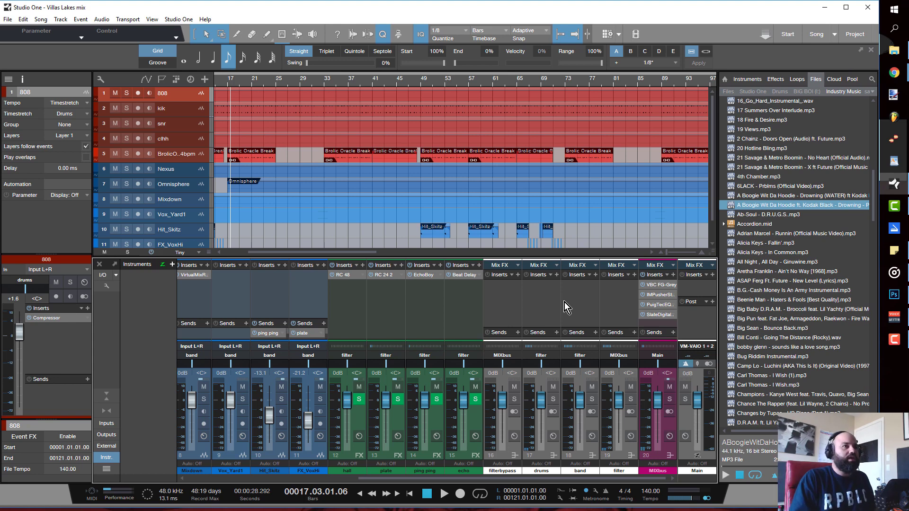
# Play the song from its start, stop it, and set an active loop range from bar 9 to bar 17
pyautogui.moveTo(334, 257); pyautogui.dragTo(334, 293)
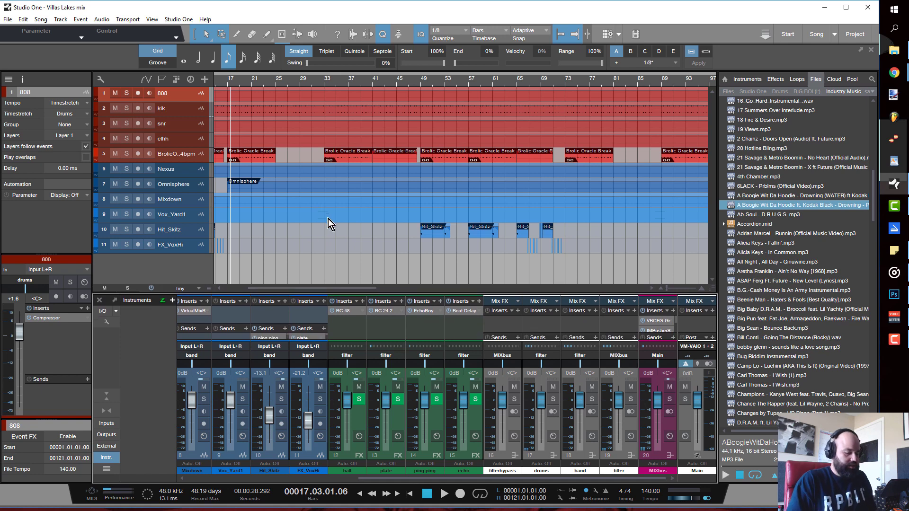
pyautogui.press('Home')
pyautogui.press('space')
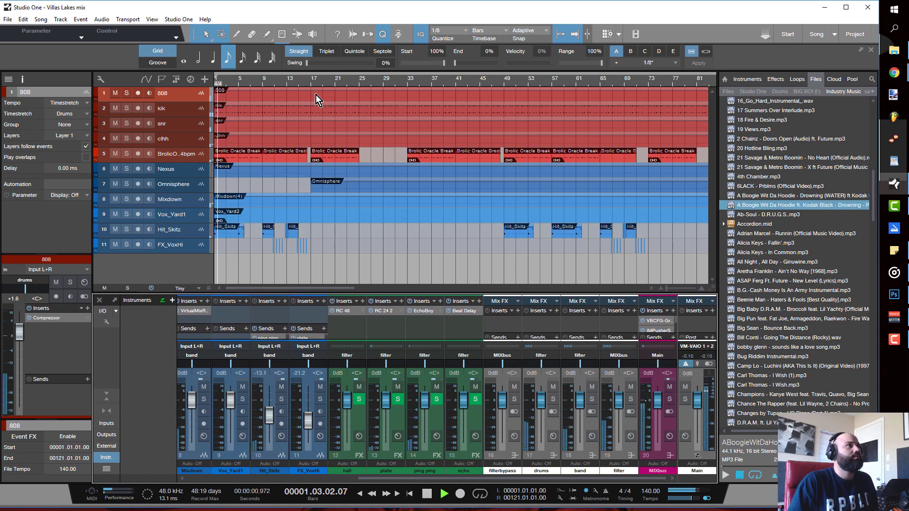
pyautogui.click(266, 83)
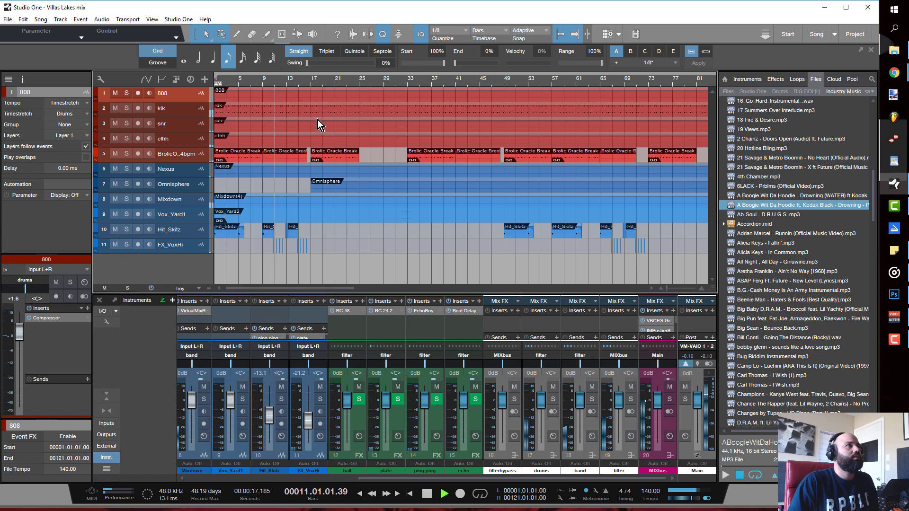
pyautogui.press('space')
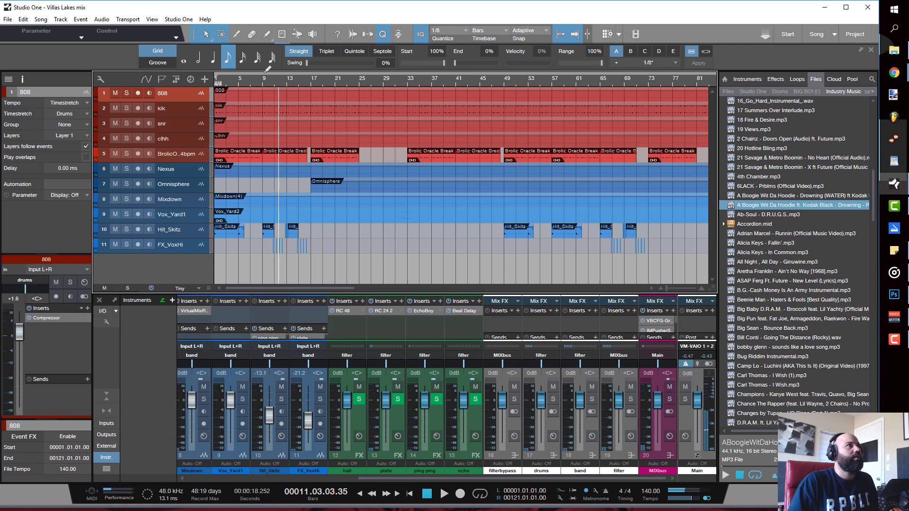
pyautogui.moveTo(311, 78); pyautogui.dragTo(311, 78)
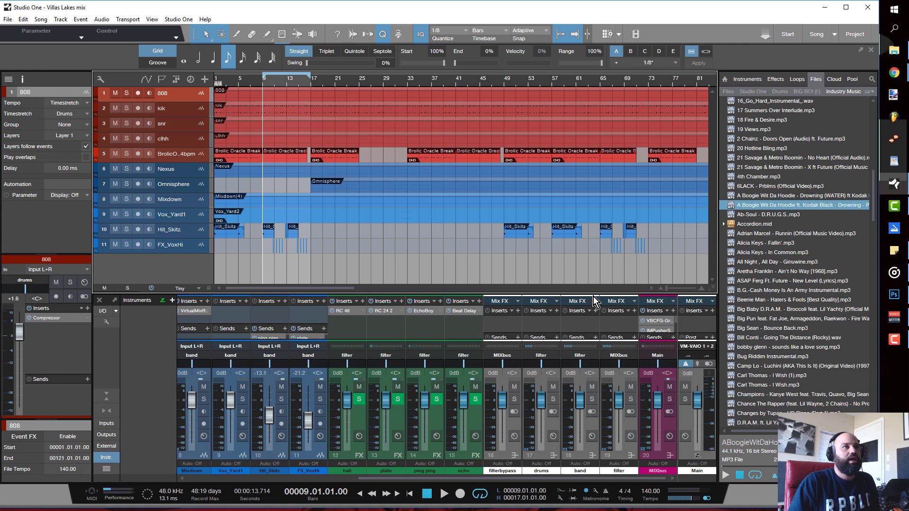
# Insert the Sugar Bytes Looperator effect on the filter bus channel
pyautogui.moveTo(592, 296); pyautogui.dragTo(601, 224)
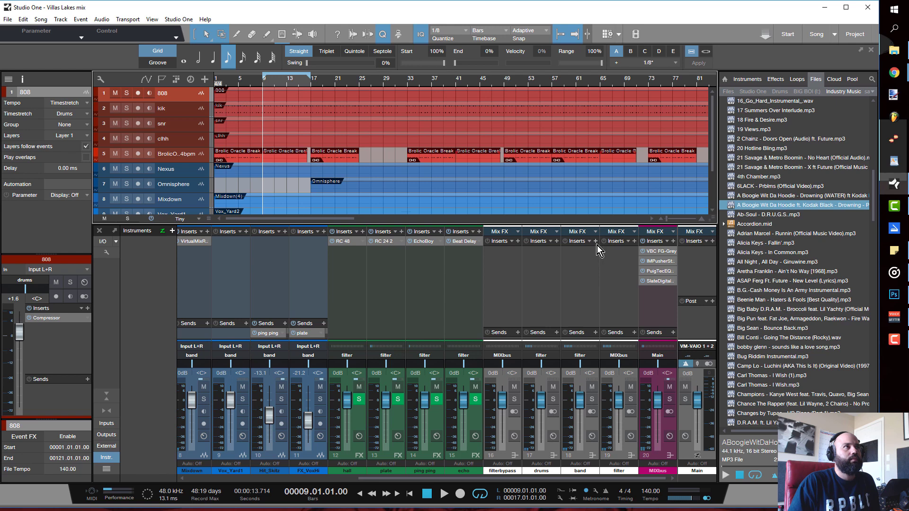
pyautogui.click(634, 241)
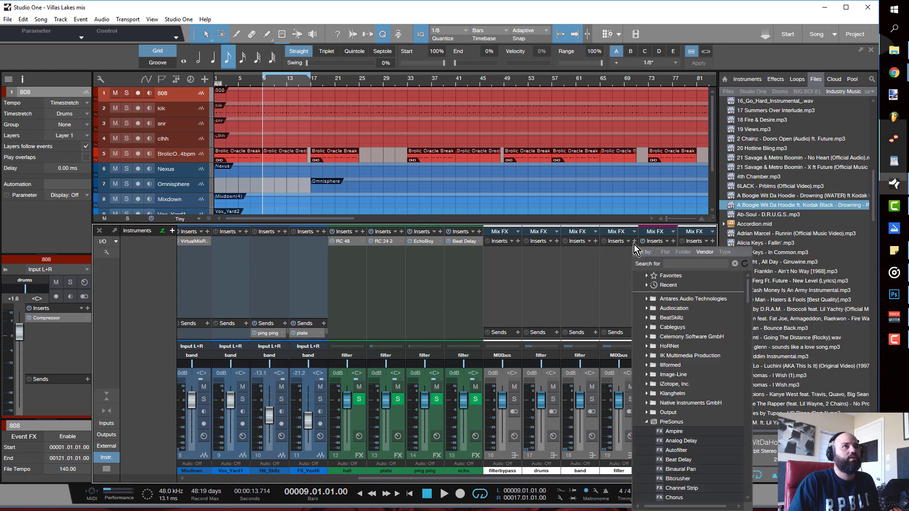
pyautogui.scroll(-5, 662, 417)
pyautogui.scroll(3, 661, 419)
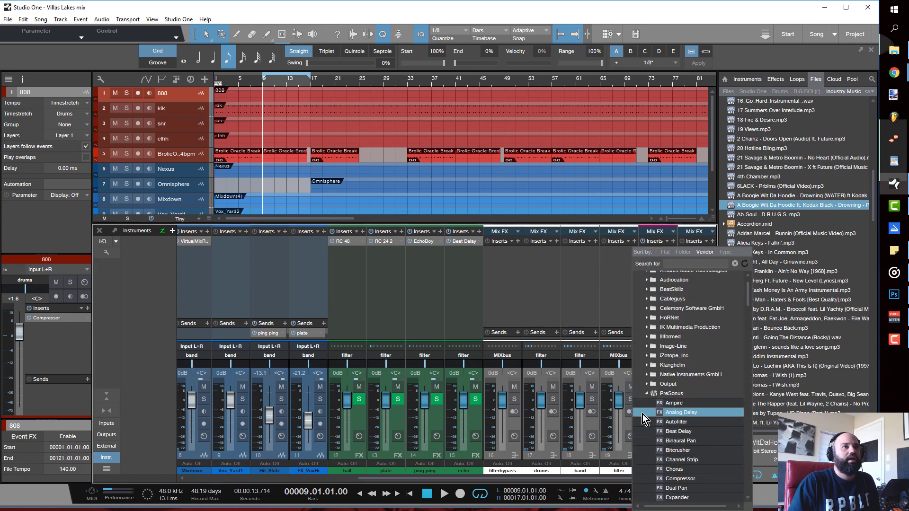
pyautogui.click(644, 416)
pyautogui.click(646, 431)
pyautogui.click(668, 440)
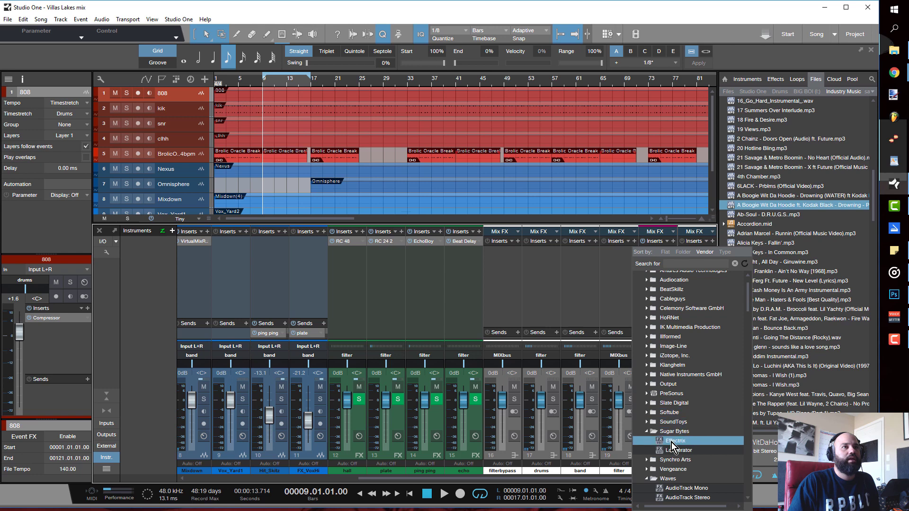
pyautogui.doubleClick(667, 441)
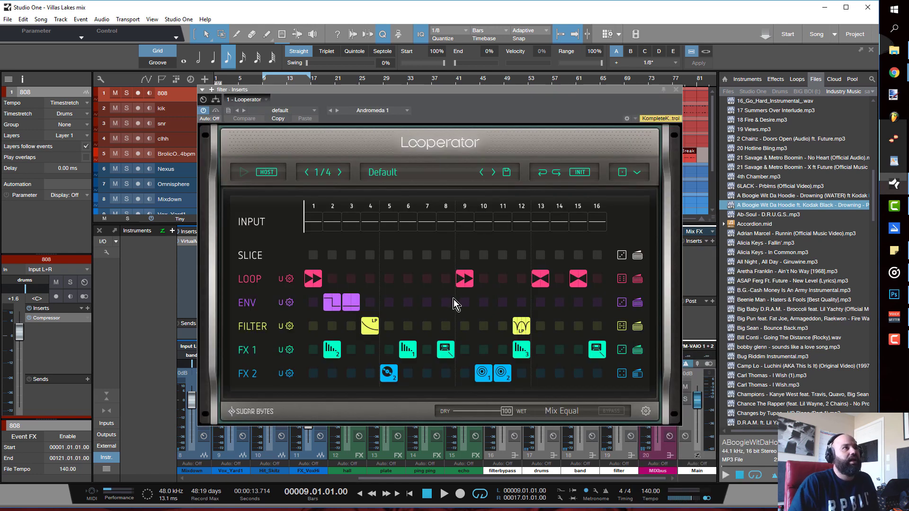
# Clear Looperator's default pattern with Init All and play the looped section with the arrangement ruler uncovered
pyautogui.click(585, 172)
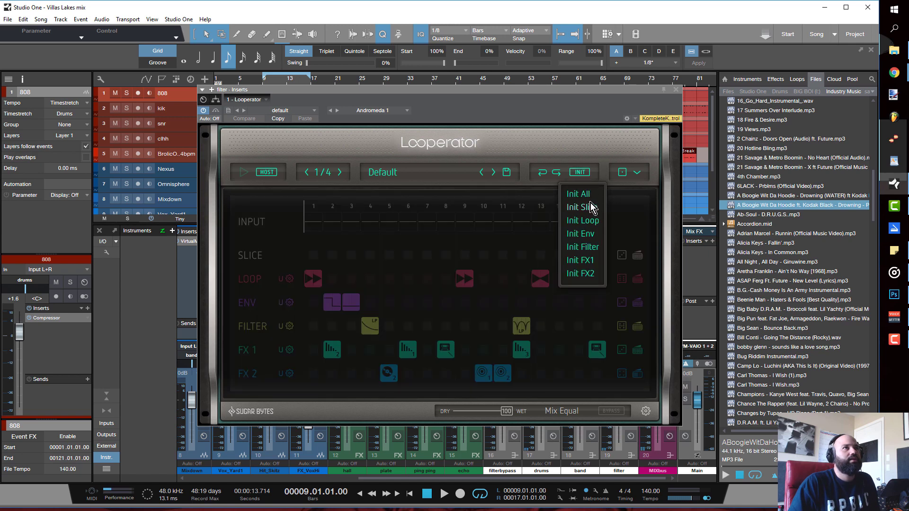
pyautogui.click(579, 194)
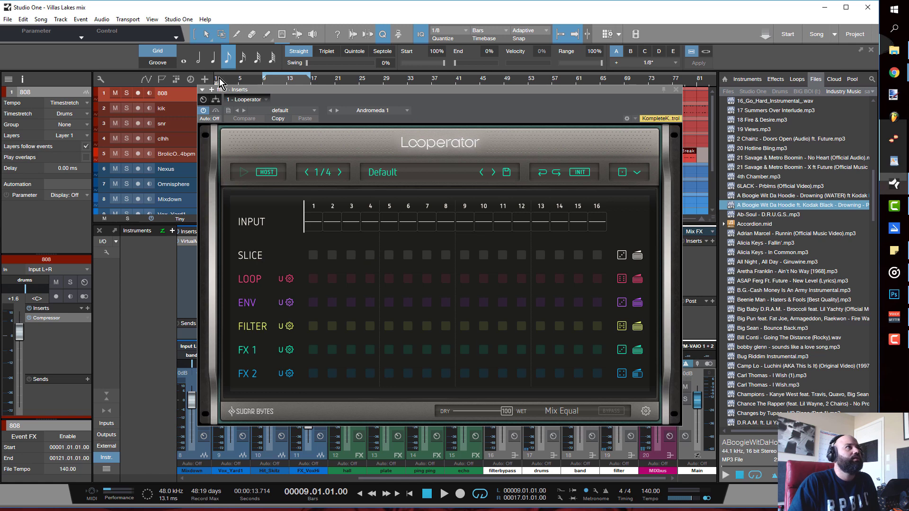
pyautogui.moveTo(295, 95); pyautogui.dragTo(289, 163)
pyautogui.press('space')
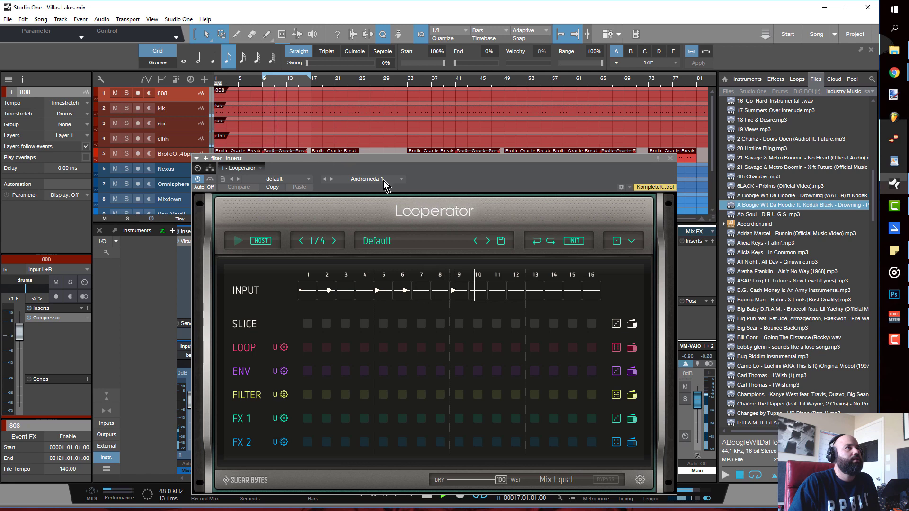
# Set Looperator's sequence speed to 1/2 and play the end of the bar 9 to 17 loop
pyautogui.click(317, 242)
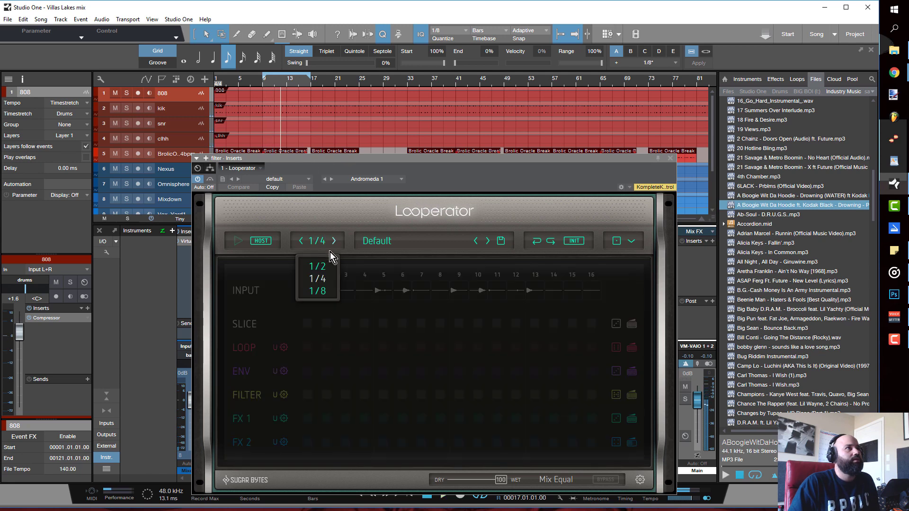
pyautogui.click(326, 267)
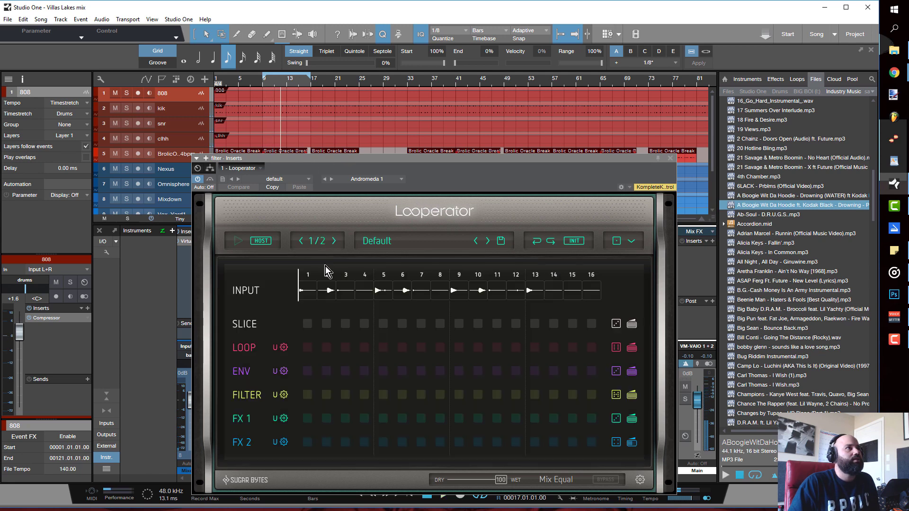
pyautogui.click(262, 86)
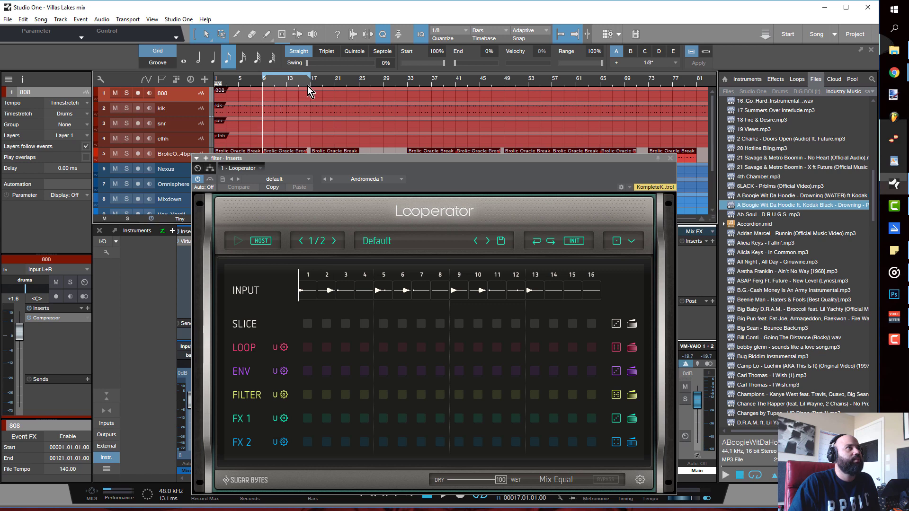
pyautogui.click(308, 86)
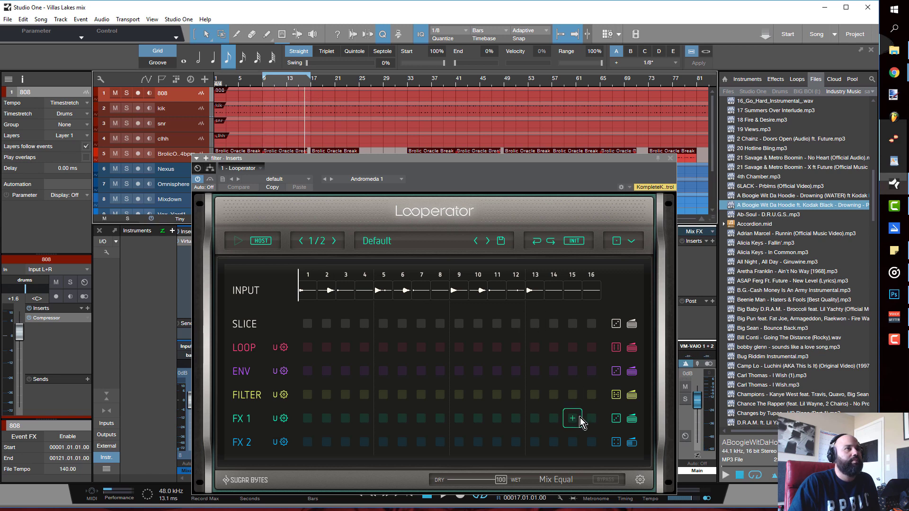
pyautogui.press('space')
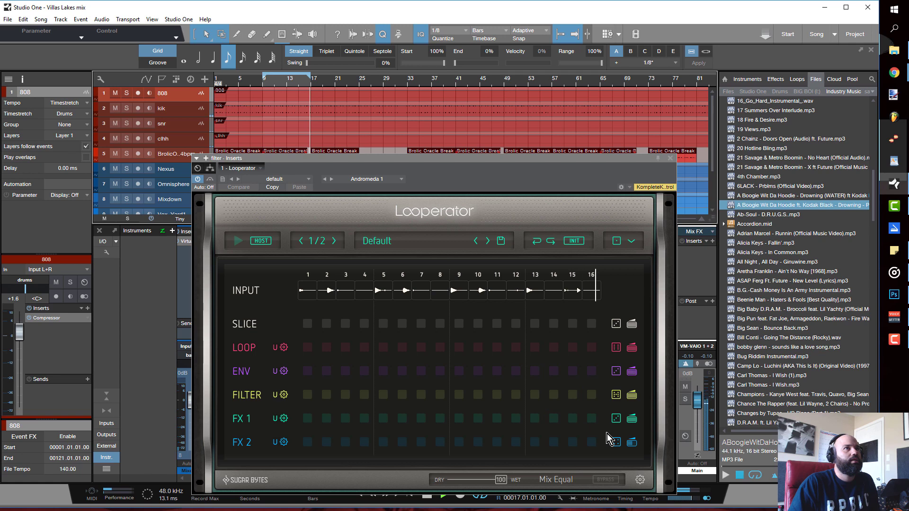
pyautogui.press('space')
# Assign the double forward-arrow effect to step 1 of the LOOP row and play the section to hear it
pyautogui.click(309, 348)
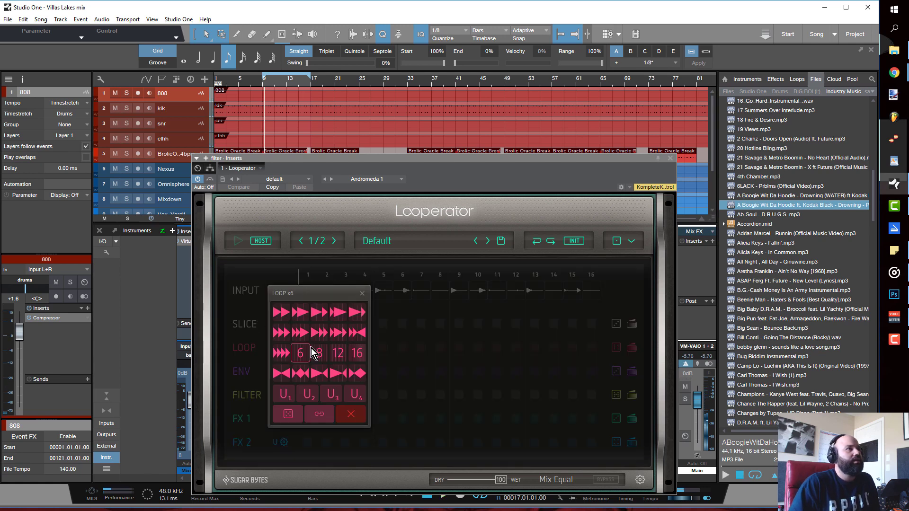
pyautogui.click(281, 318)
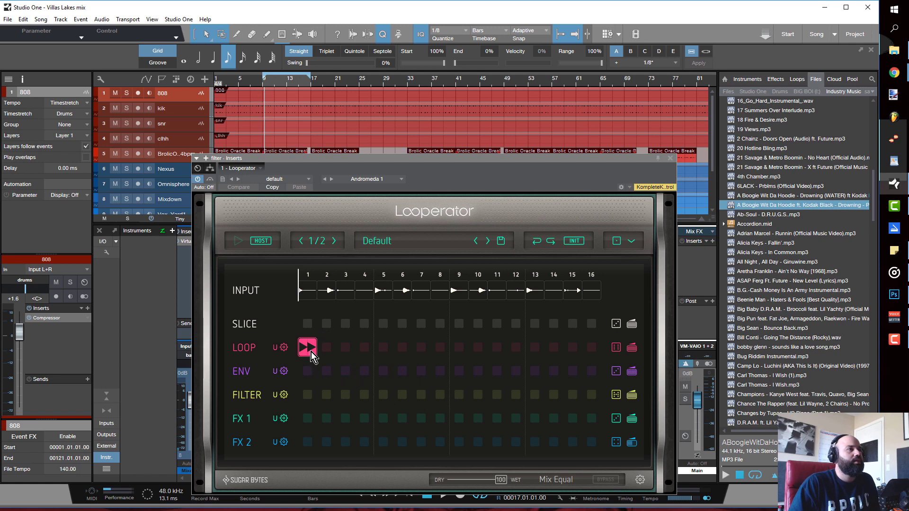
pyautogui.click(311, 351)
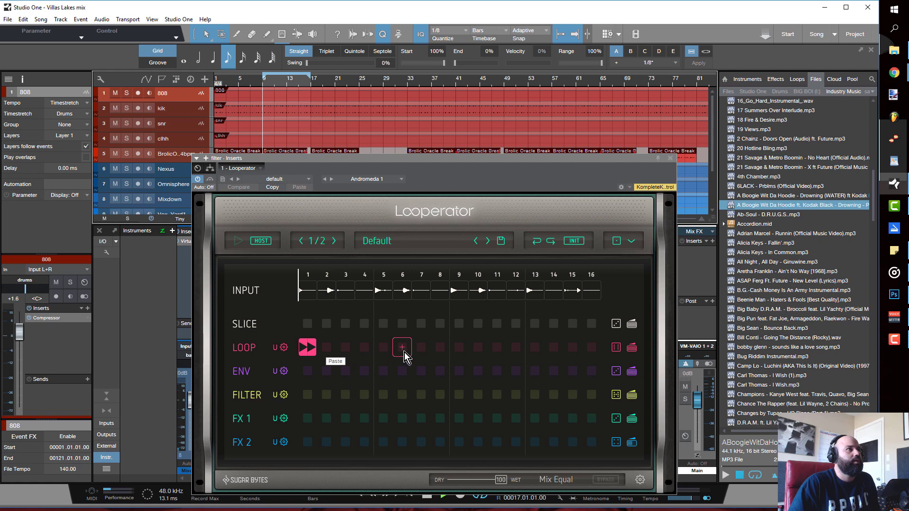
pyautogui.press('space')
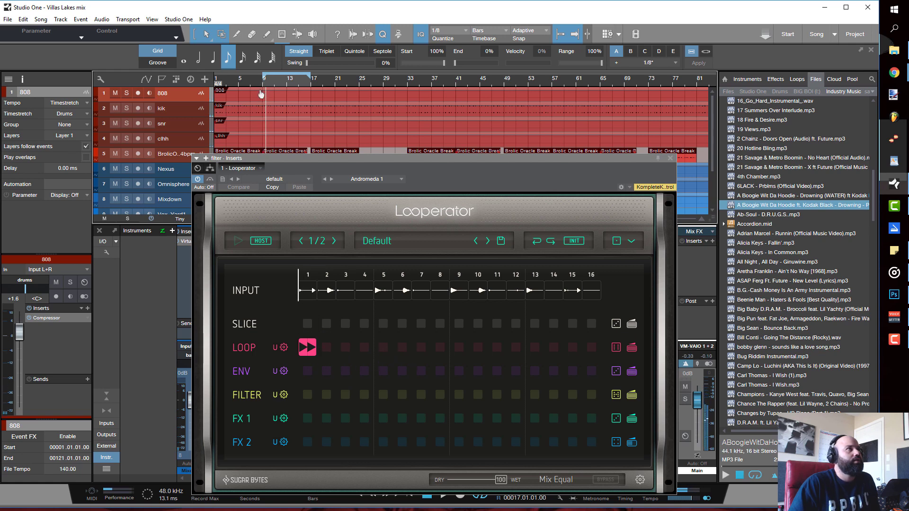
pyautogui.press('space')
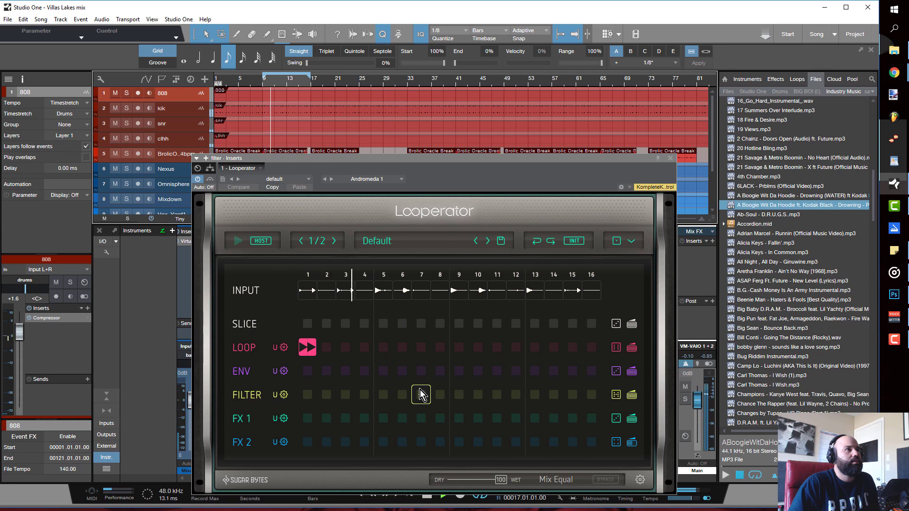
pyautogui.press('space')
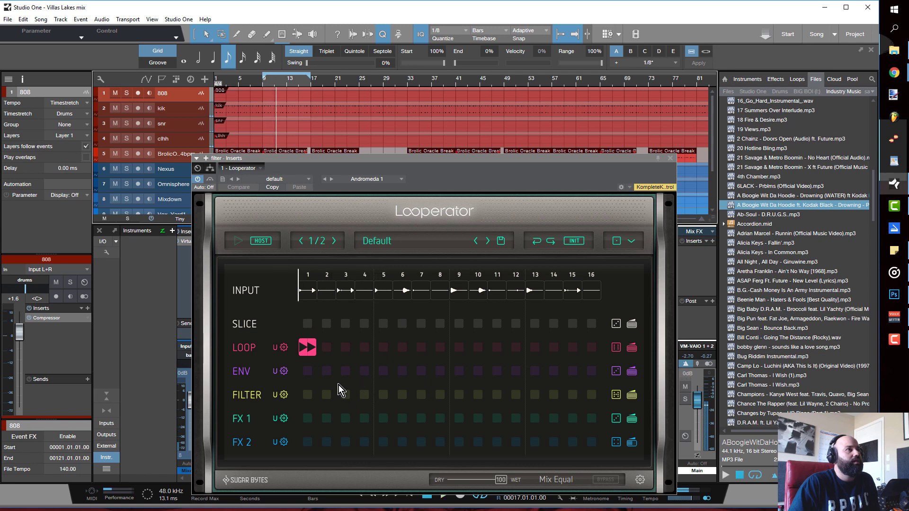
# Assign the falling low-pass (LP) filter effect to step 3 of the FILTER row and play the looped section
pyautogui.click(344, 394)
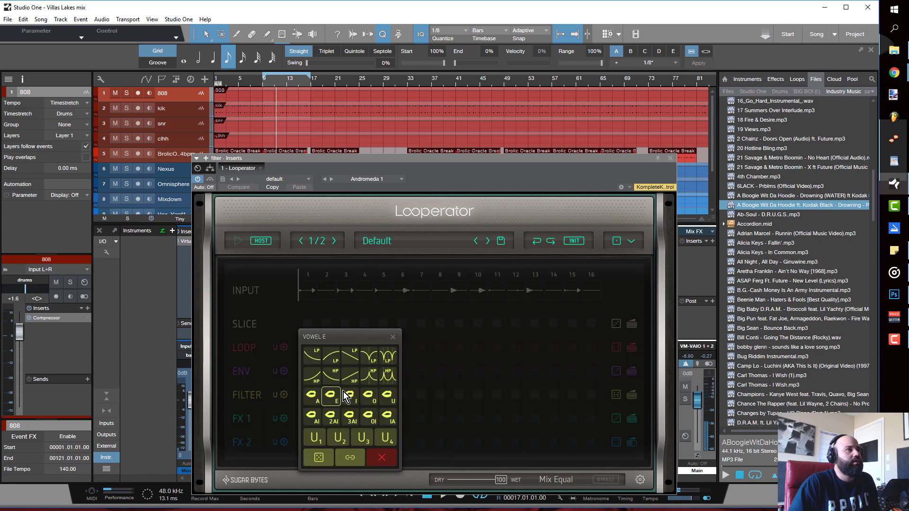
pyautogui.click(318, 356)
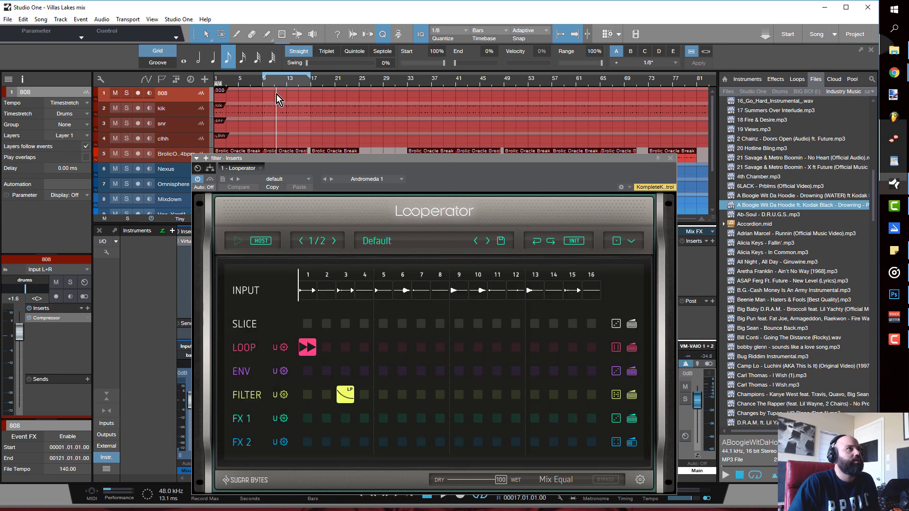
pyautogui.click(263, 83)
pyautogui.press('space')
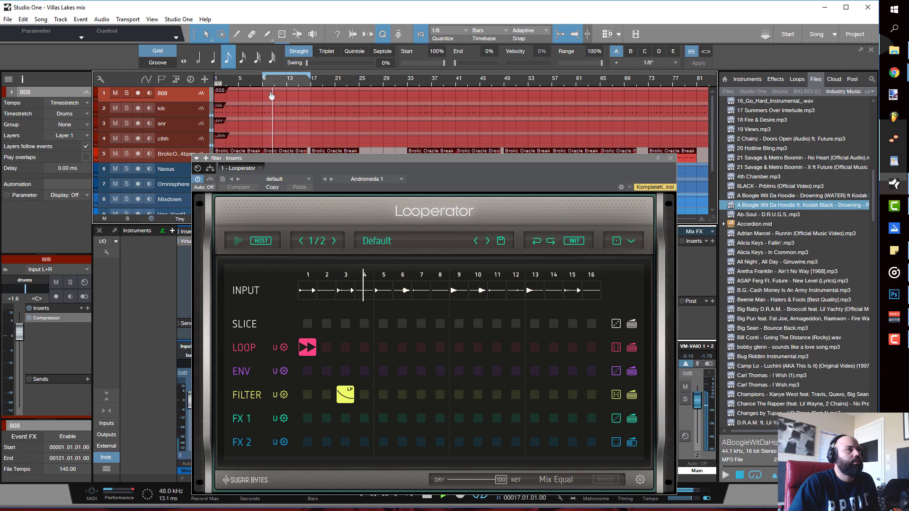
pyautogui.press('space')
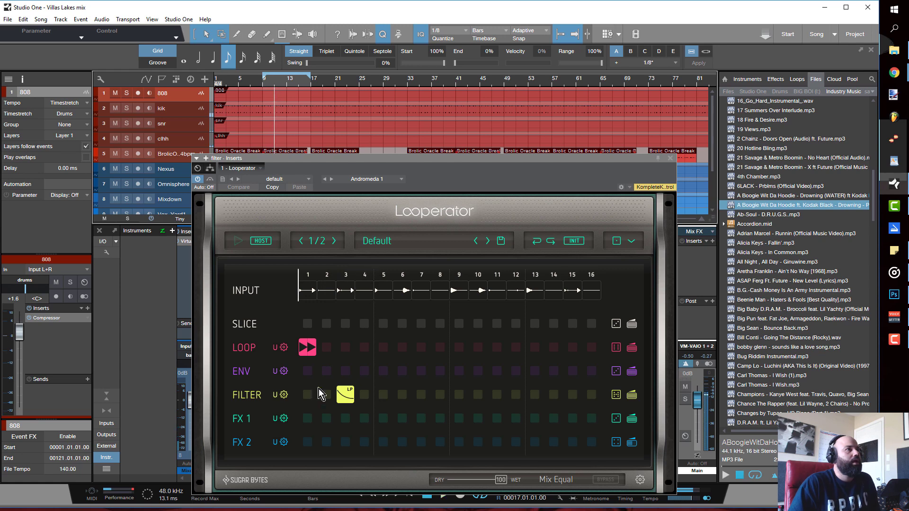
# Set filter user slot U1 to VOWELFILTER with Vowel A at E, Vowel B at A and Vowel Mix at 34.50, and play the section
pyautogui.click(274, 397)
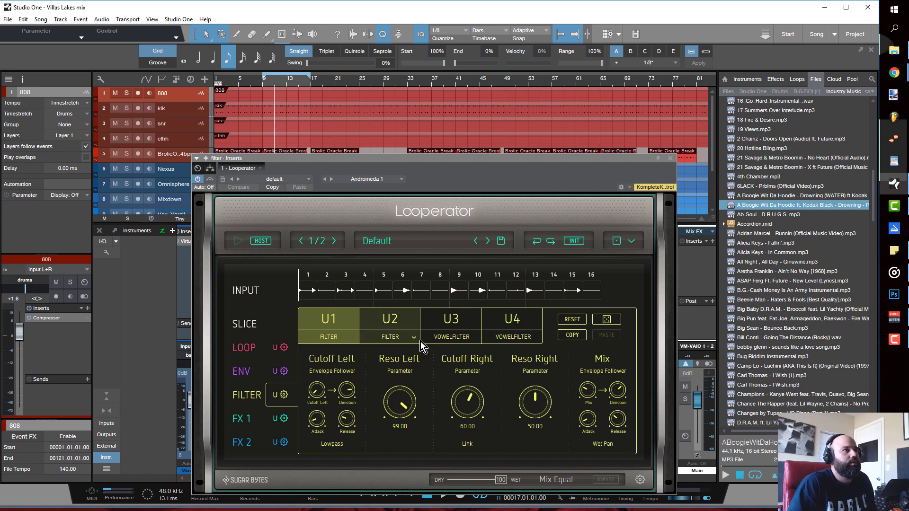
pyautogui.click(353, 337)
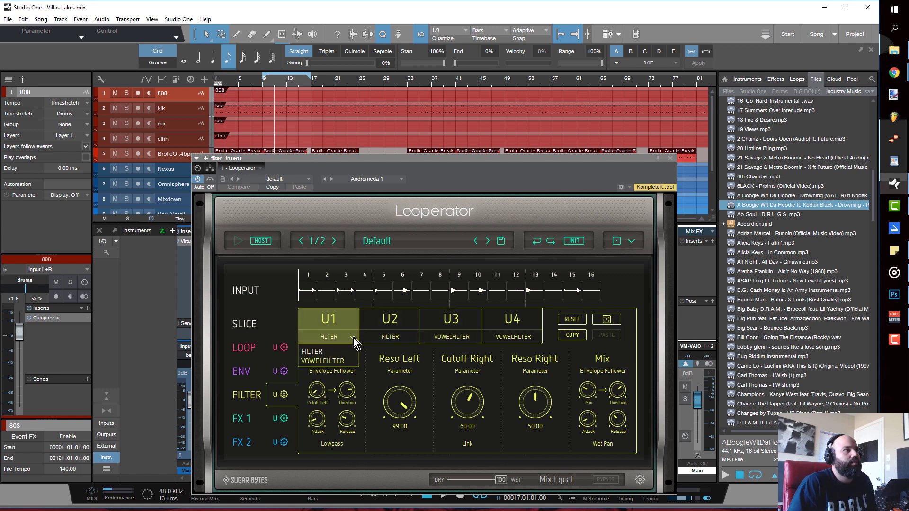
pyautogui.click(337, 361)
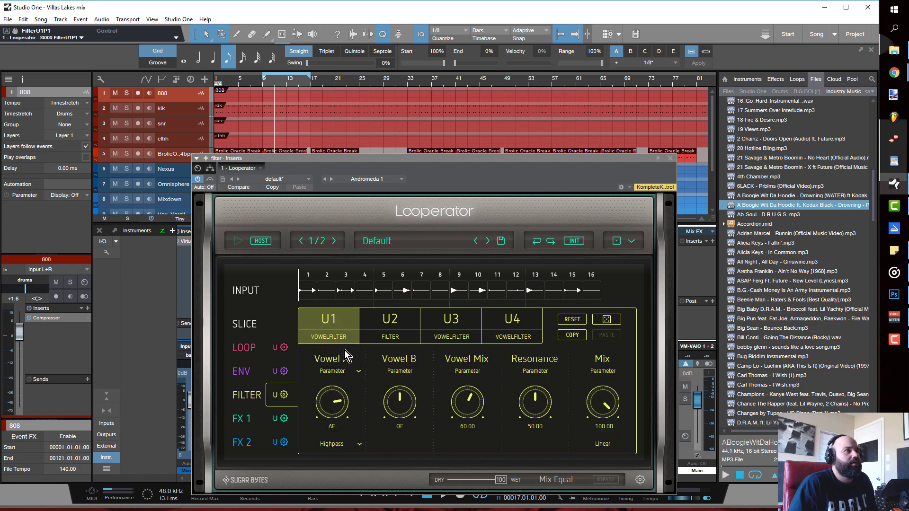
pyautogui.moveTo(396, 403); pyautogui.dragTo(397, 407)
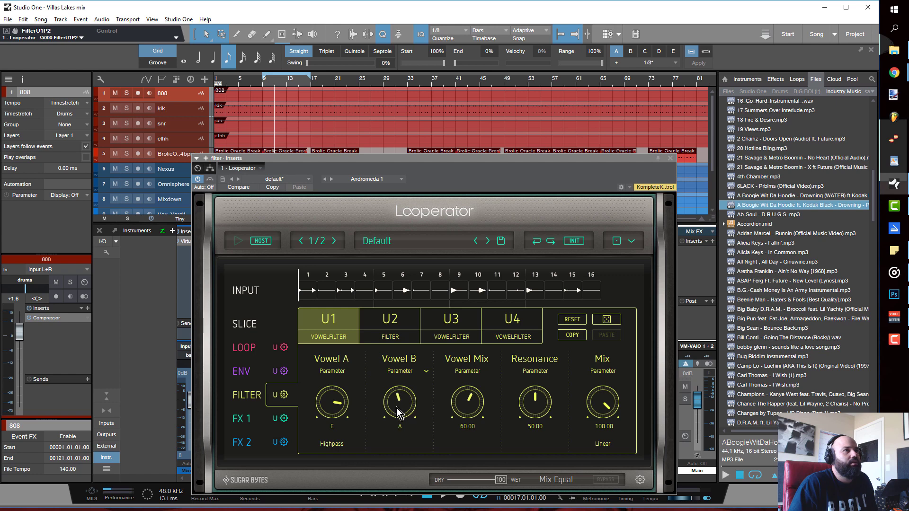
pyautogui.moveTo(467, 419); pyautogui.dragTo(467, 428)
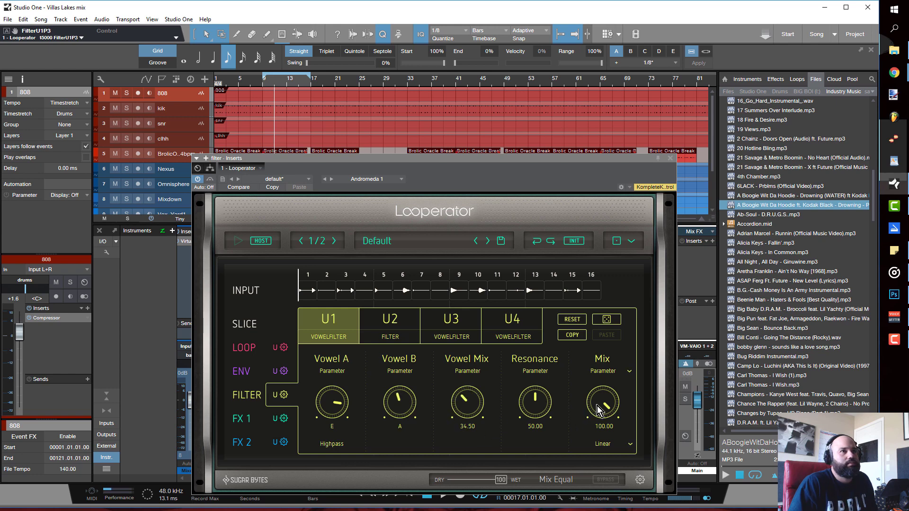
pyautogui.moveTo(601, 424); pyautogui.dragTo(602, 413)
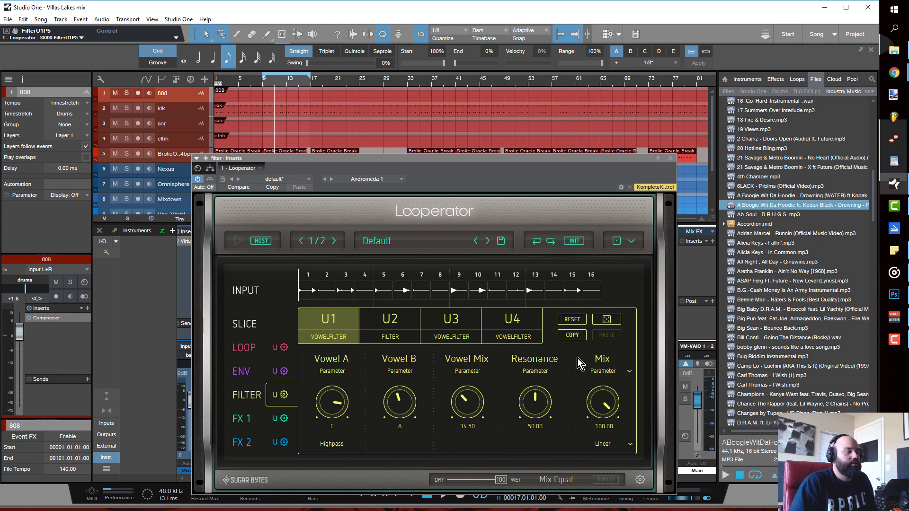
pyautogui.press('space')
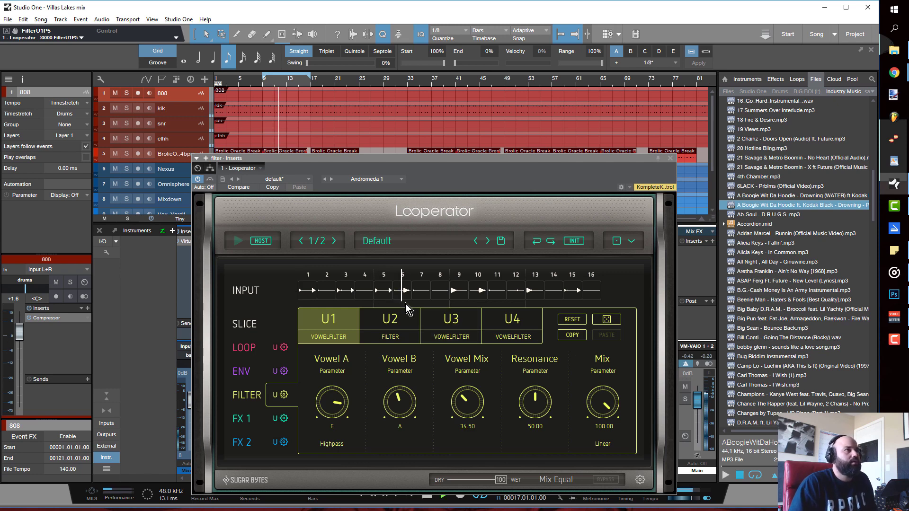
pyautogui.click(263, 85)
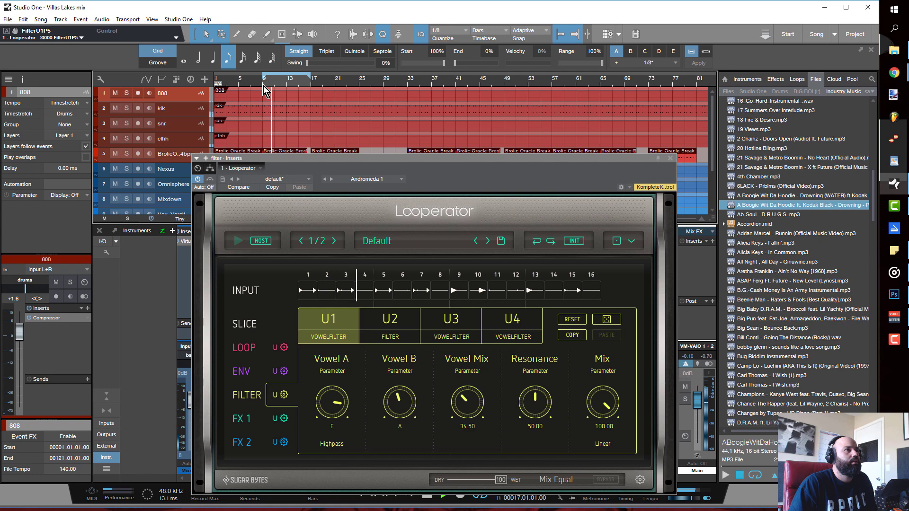
pyautogui.press('space')
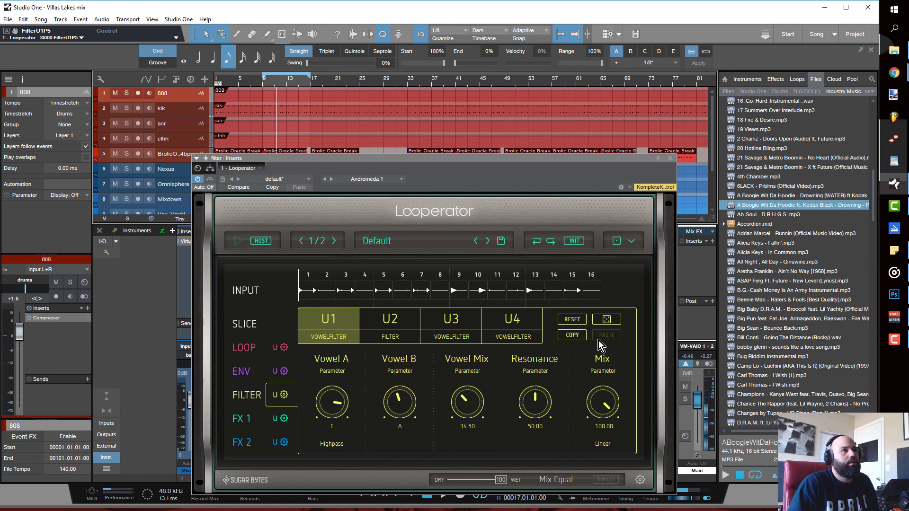
# Assign user filter U1 to step 3 of the FILTER row and play the looped section from bar 9
pyautogui.click(274, 396)
pyautogui.click(326, 395)
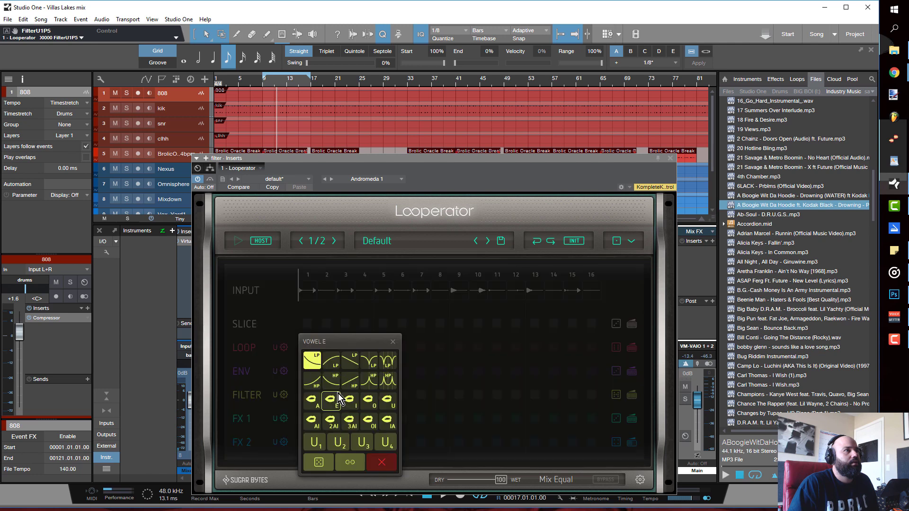
pyautogui.click(314, 442)
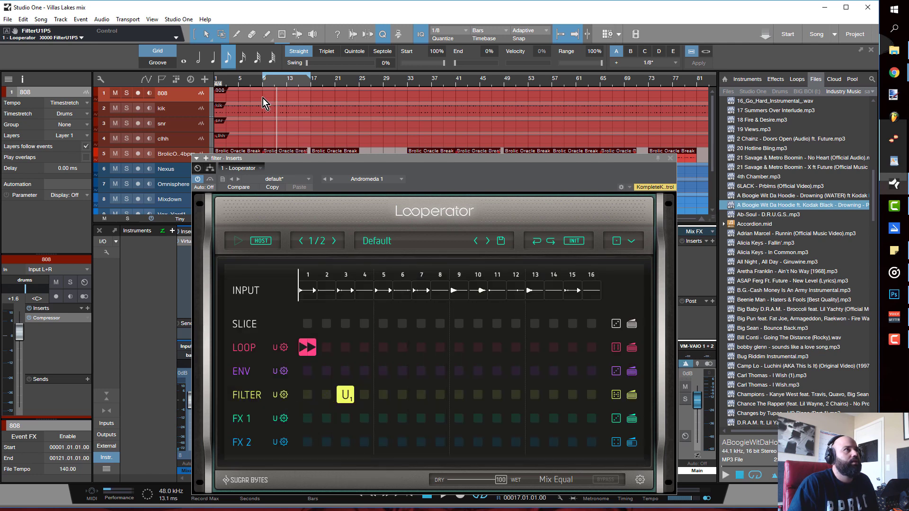
pyautogui.click(262, 84)
pyautogui.press('space')
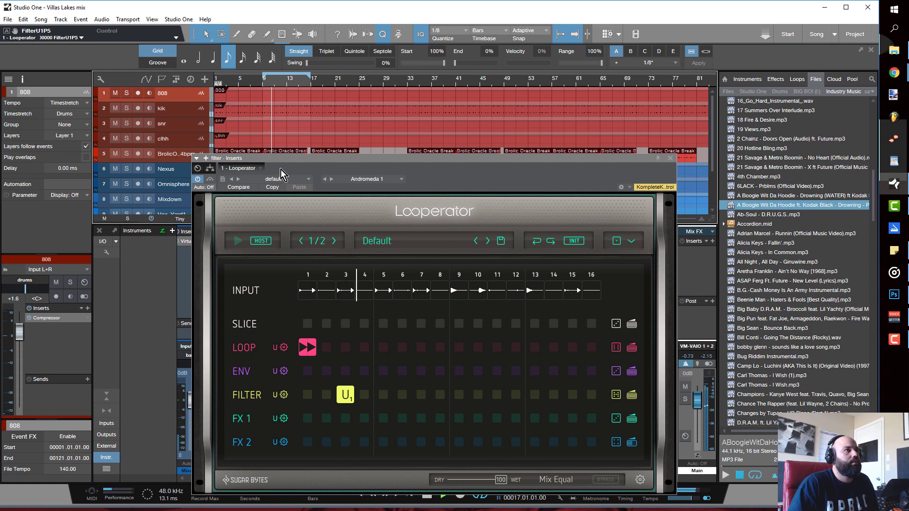
pyautogui.press('space')
# Set Vowel A of user filter U1 to A and play the looped section
pyautogui.click(284, 395)
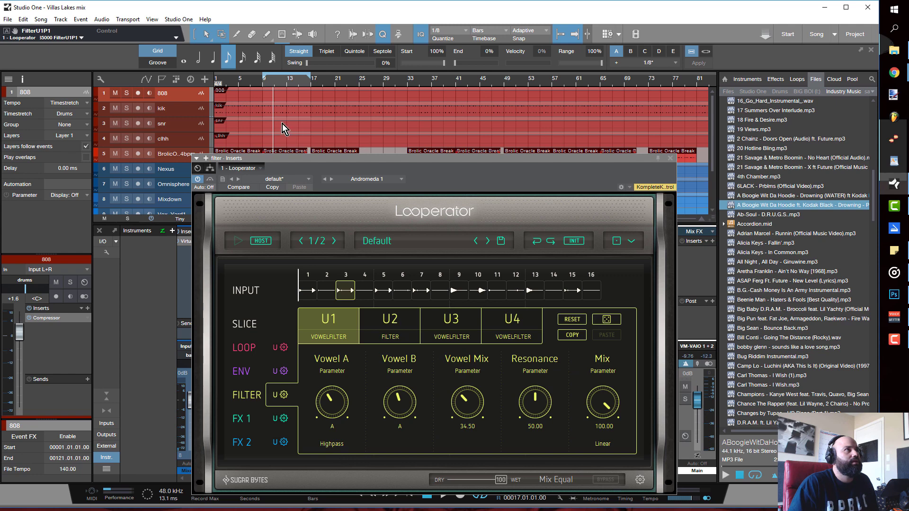
pyautogui.click(265, 89)
pyautogui.press('space')
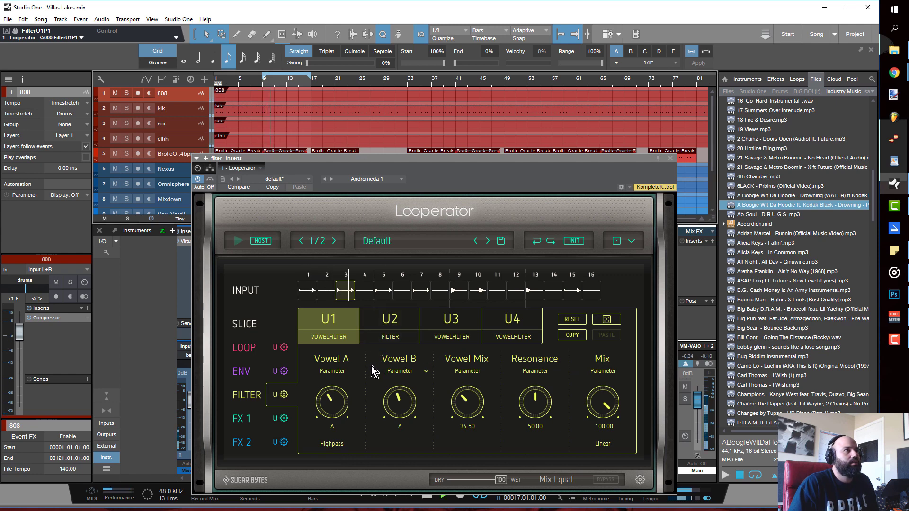
pyautogui.press('space')
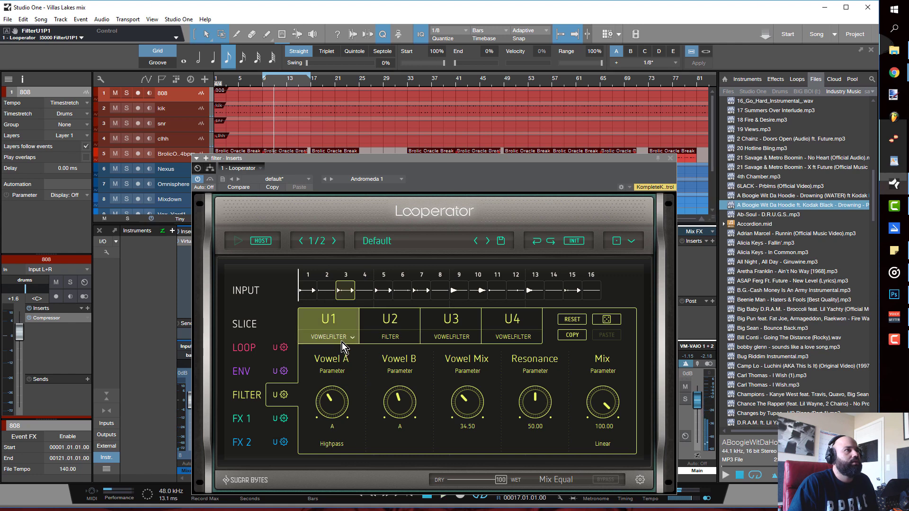
# Switch filter user slot U1 to the FILTER type with Cutoff Left at 77.50 and play the section
pyautogui.click(342, 339)
pyautogui.click(348, 362)
pyautogui.click(348, 339)
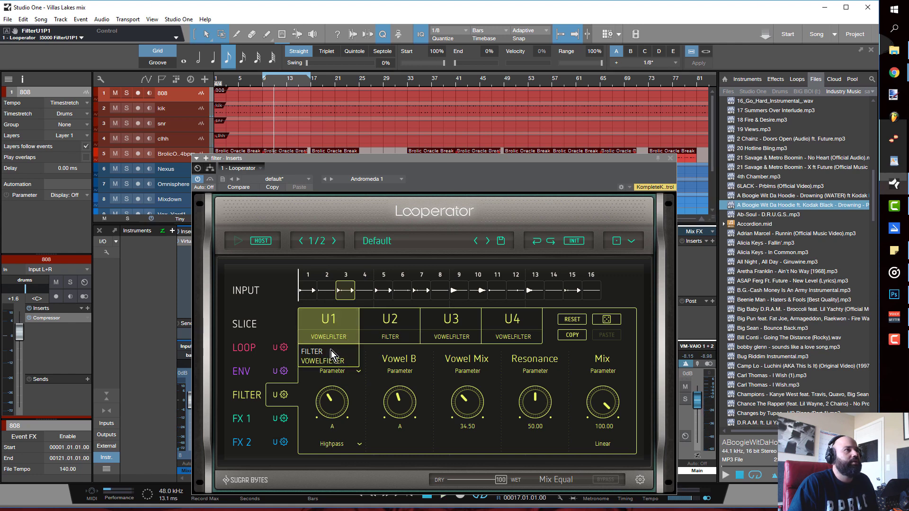
pyautogui.click(331, 351)
pyautogui.moveTo(341, 371); pyautogui.dragTo(340, 362)
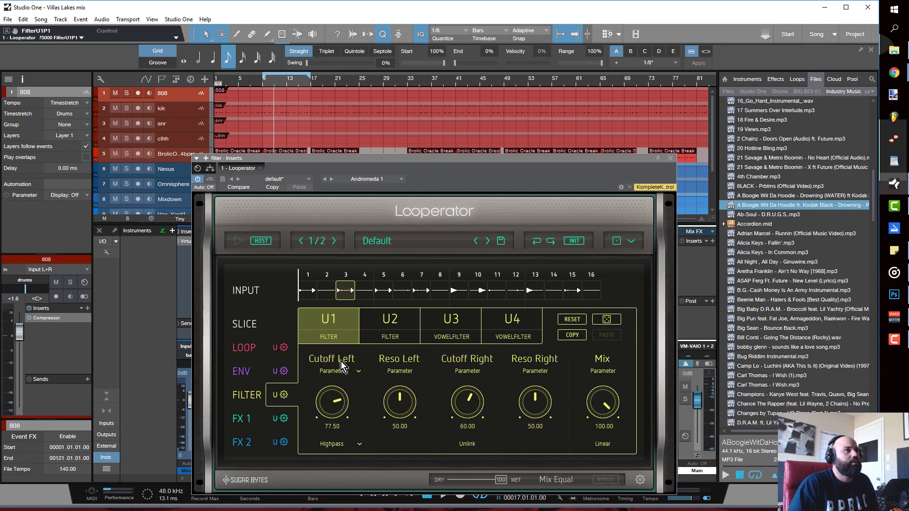
pyautogui.click(263, 85)
pyautogui.press('space')
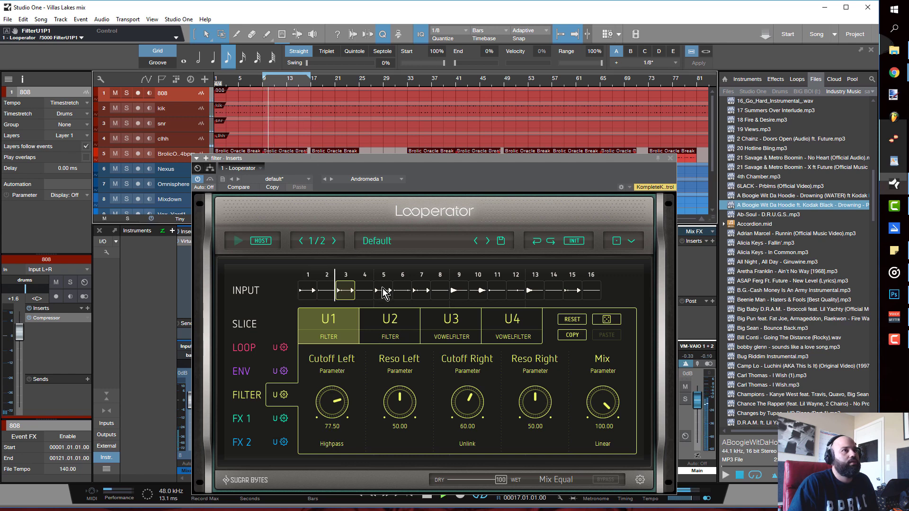
pyautogui.press('space')
# Set Reso Right of user filter U1 to 20.50 and play the looped section
pyautogui.moveTo(533, 404); pyautogui.dragTo(540, 429)
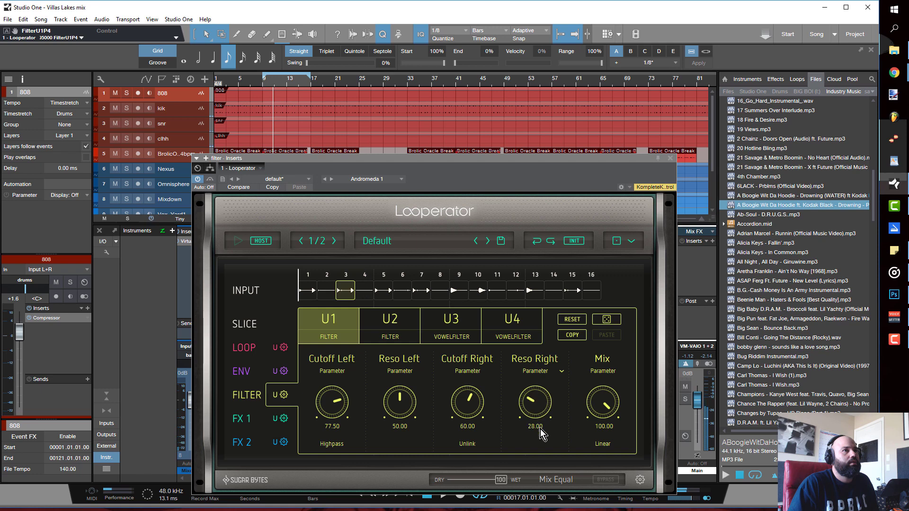
pyautogui.click(266, 86)
pyautogui.press('space')
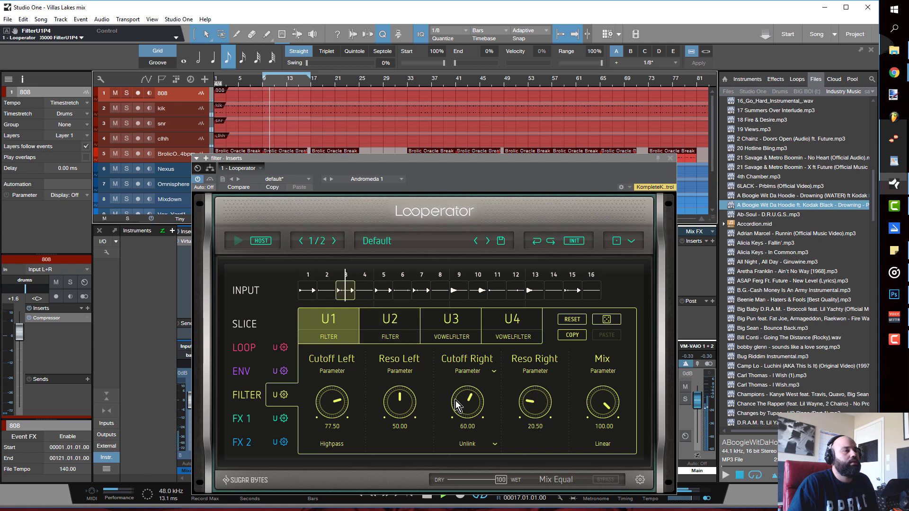
pyautogui.press('space')
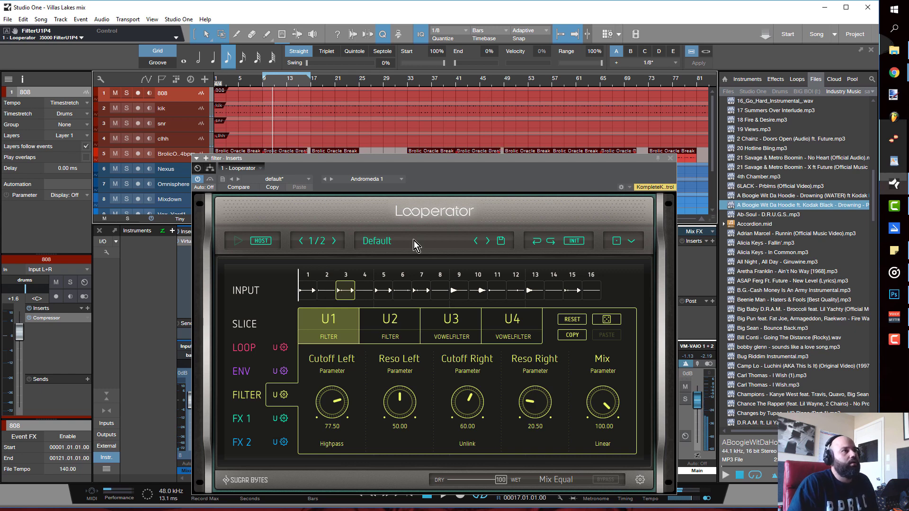
# Close the filter user settings and clear the effect from step 3 of the FILTER row
pyautogui.rightClick(396, 406)
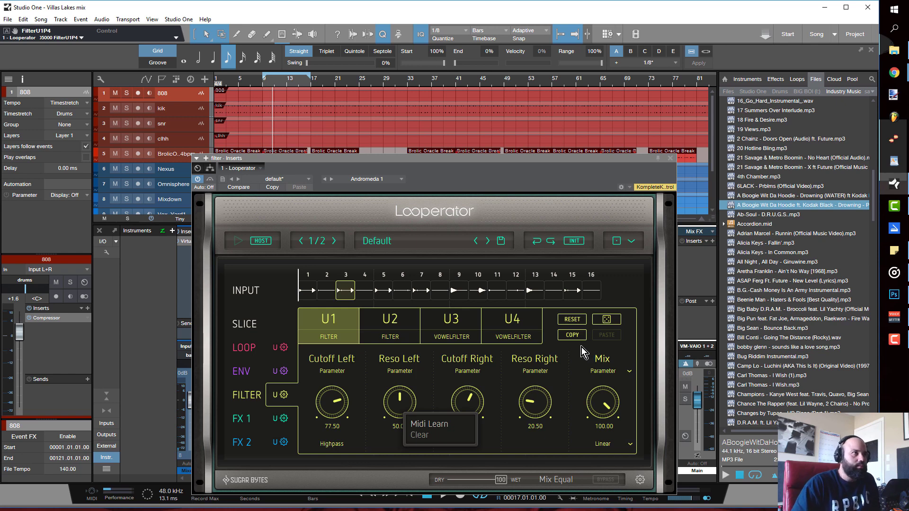
pyautogui.click(278, 399)
pyautogui.click(282, 397)
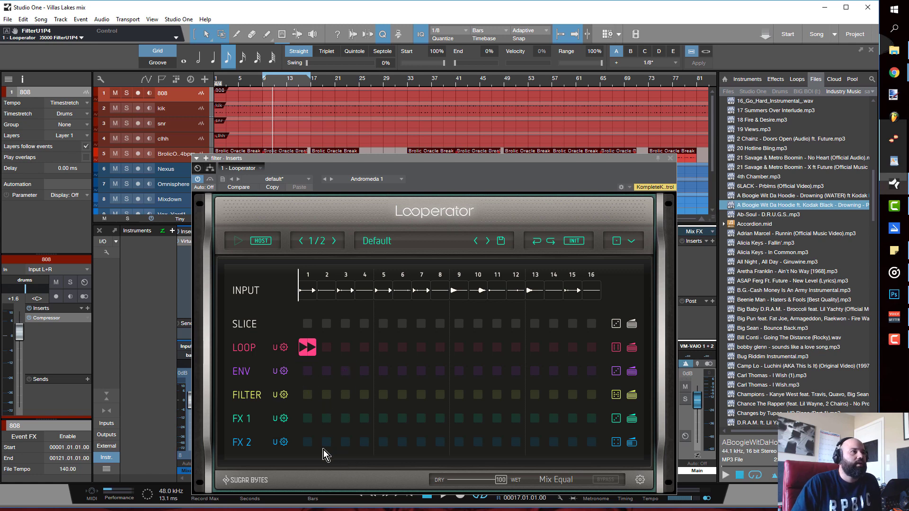
# Examine the effect types available for U1 in the FX 1 user settings and return to the step grid
pyautogui.click(283, 419)
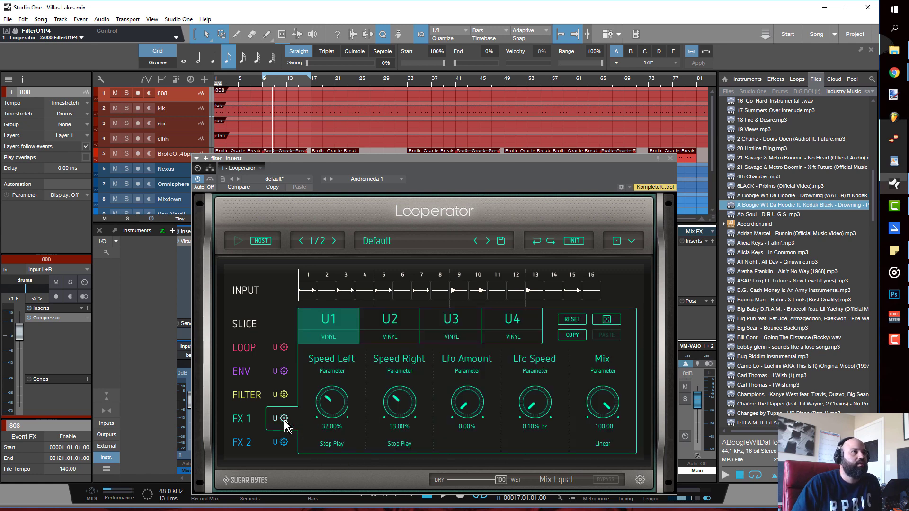
pyautogui.click(348, 339)
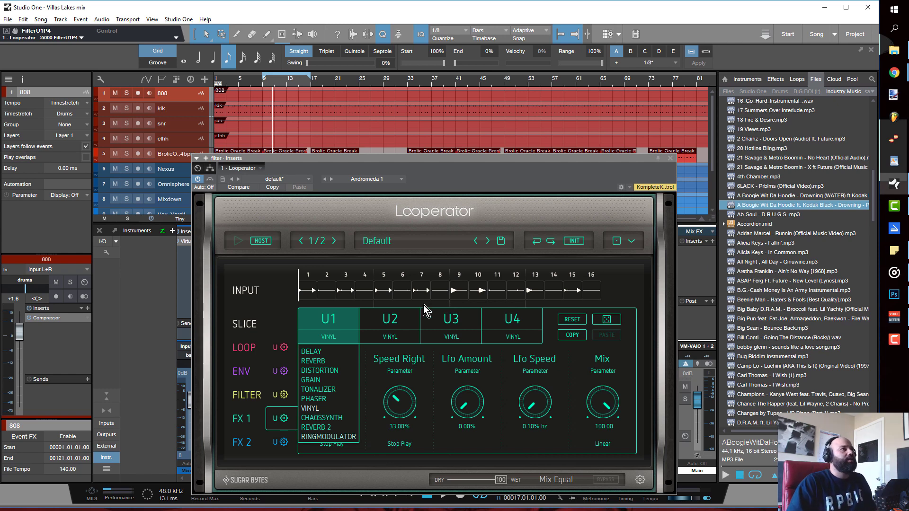
pyautogui.click(285, 322)
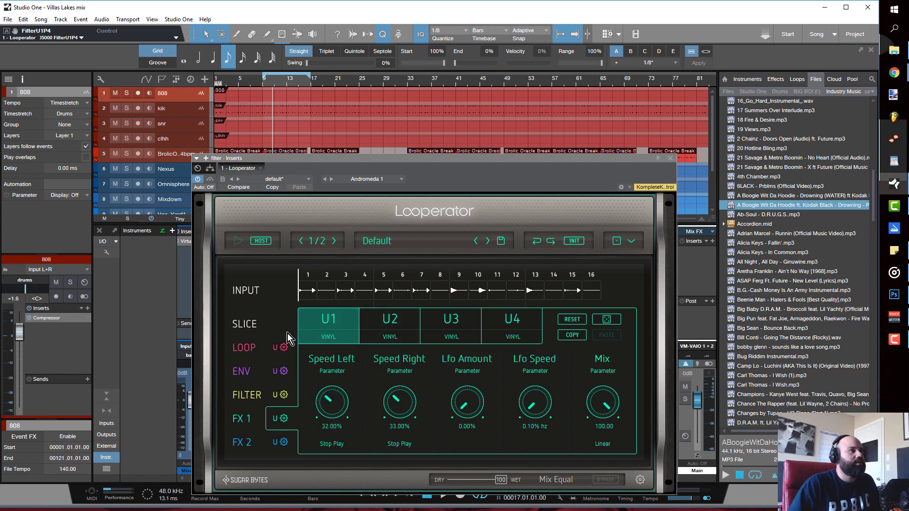
pyautogui.click(284, 348)
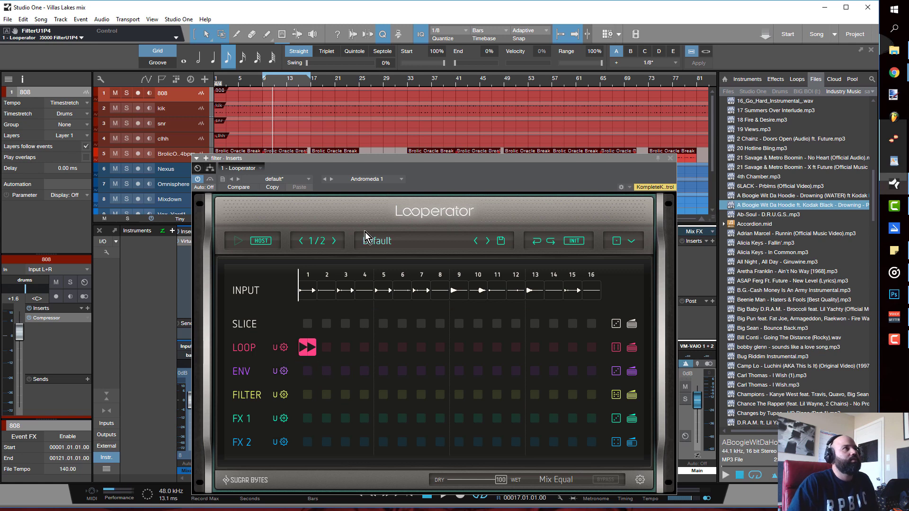
# Assign the flat-line envelope to step 3 of the ENV row while the section plays, and replay it from bar 9
pyautogui.click(260, 84)
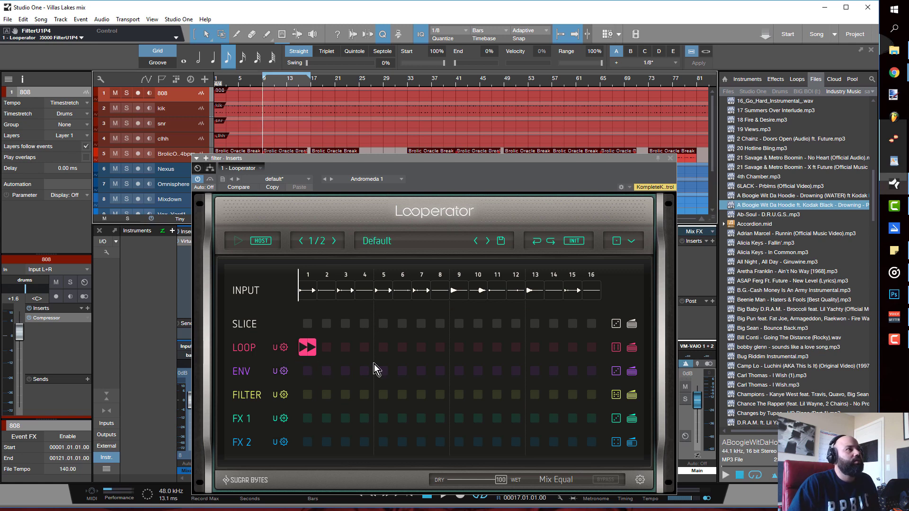
pyautogui.press('space')
pyautogui.click(347, 373)
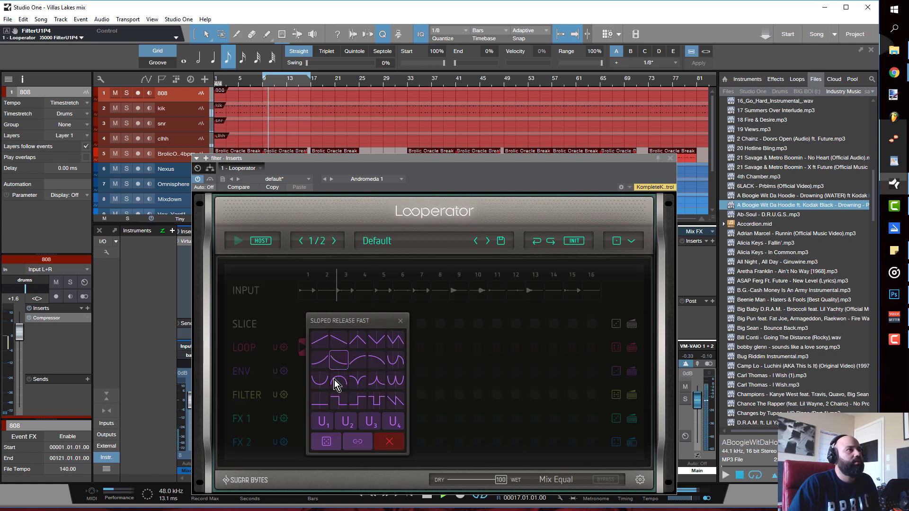
pyautogui.click(334, 383)
pyautogui.click(265, 81)
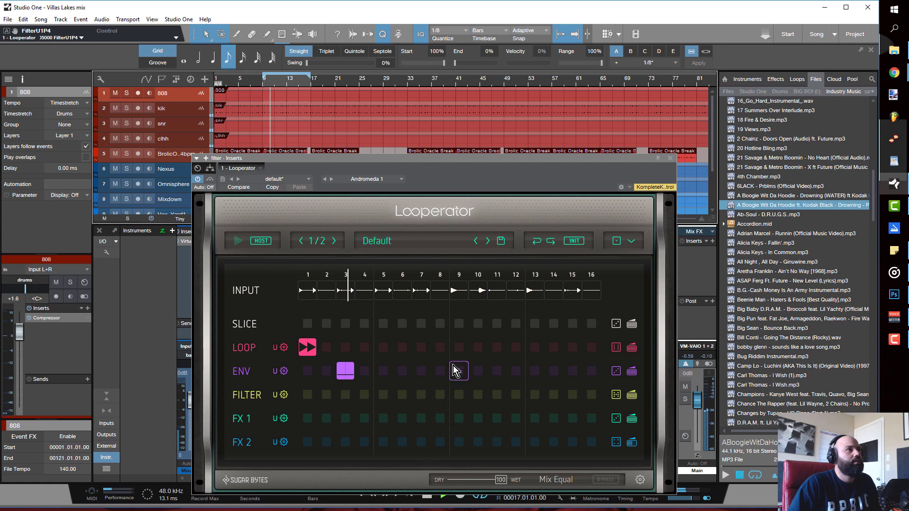
pyautogui.press('space')
# Assign the Loop x6 effect to step 4 of the LOOP row and keep the looped section playing
pyautogui.click(365, 352)
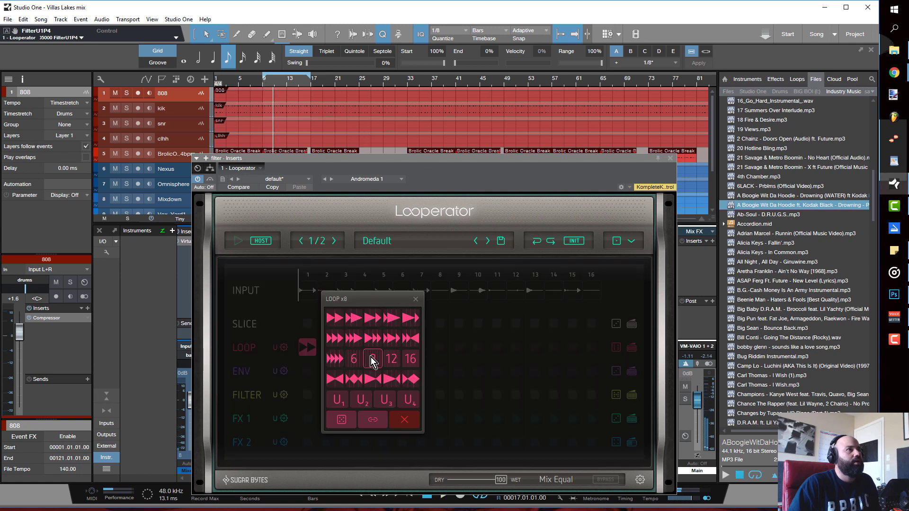
pyautogui.click(357, 356)
pyautogui.click(265, 83)
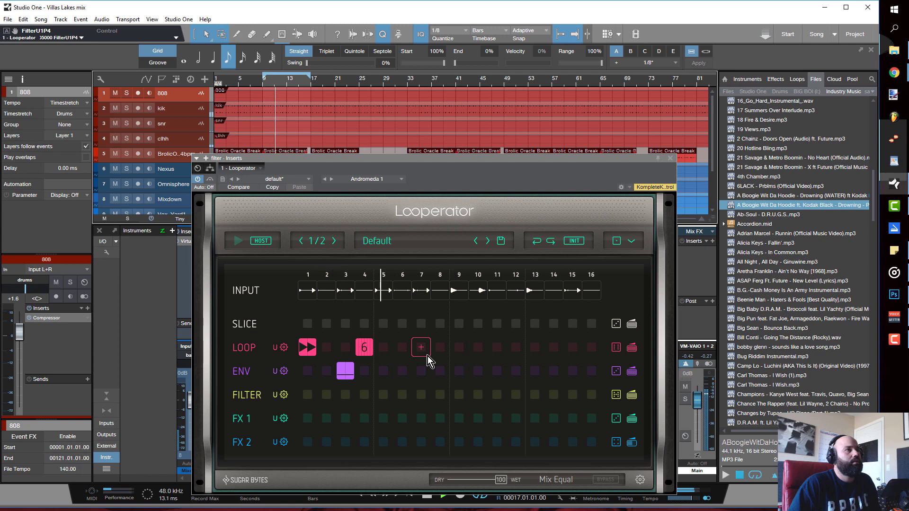
# Assign Tapestop Slow to step 8 of the FX 1 row and Loop x6 to step 16 of the LOOP row, and stop playback
pyautogui.click(441, 419)
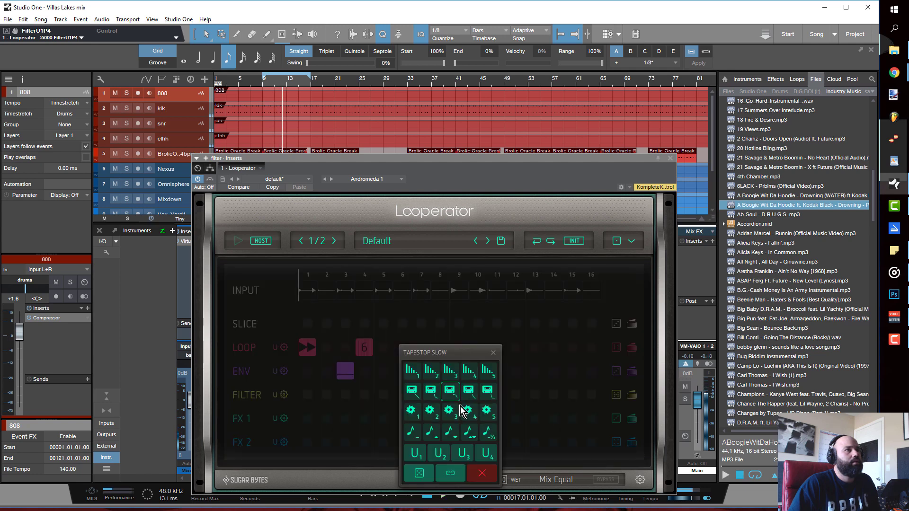
pyautogui.click(450, 391)
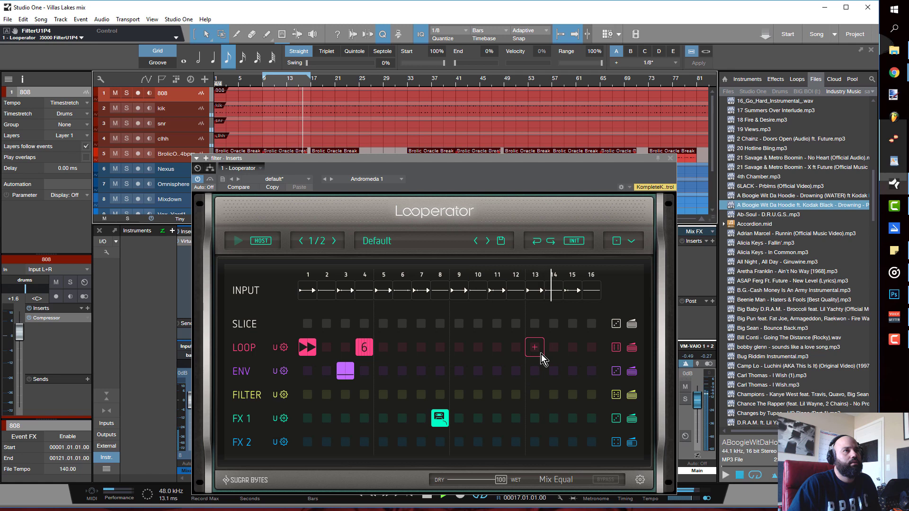
pyautogui.click(571, 353)
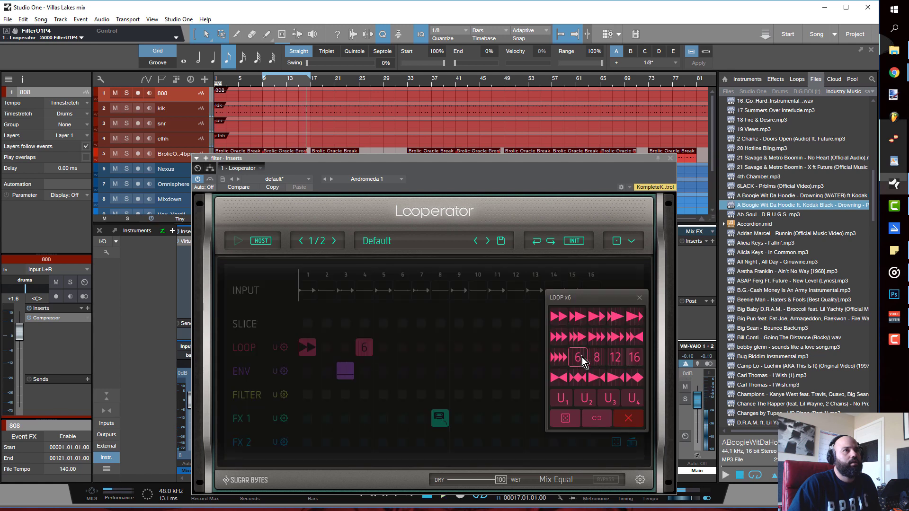
pyautogui.click(581, 357)
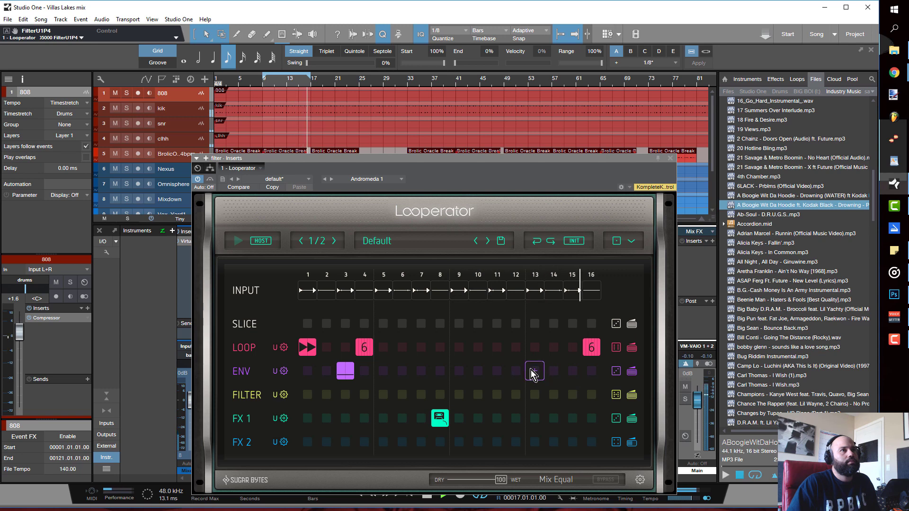
pyautogui.press('space')
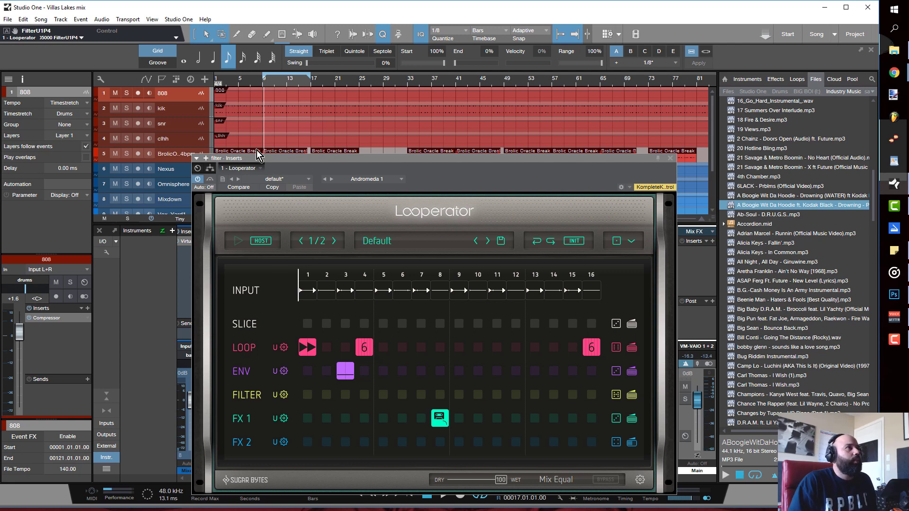
# Store the current Looperator pattern as a preset named "1st 4 Stutter"
pyautogui.click(223, 180)
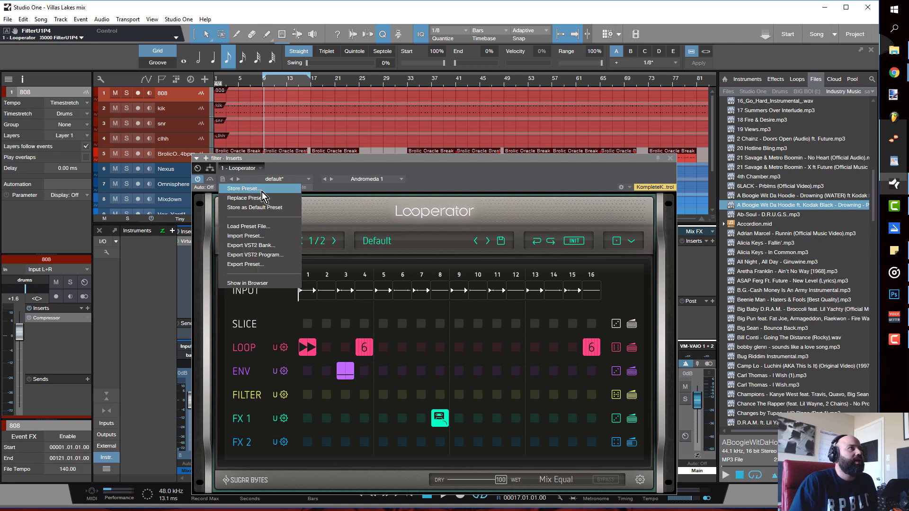
pyautogui.click(236, 189)
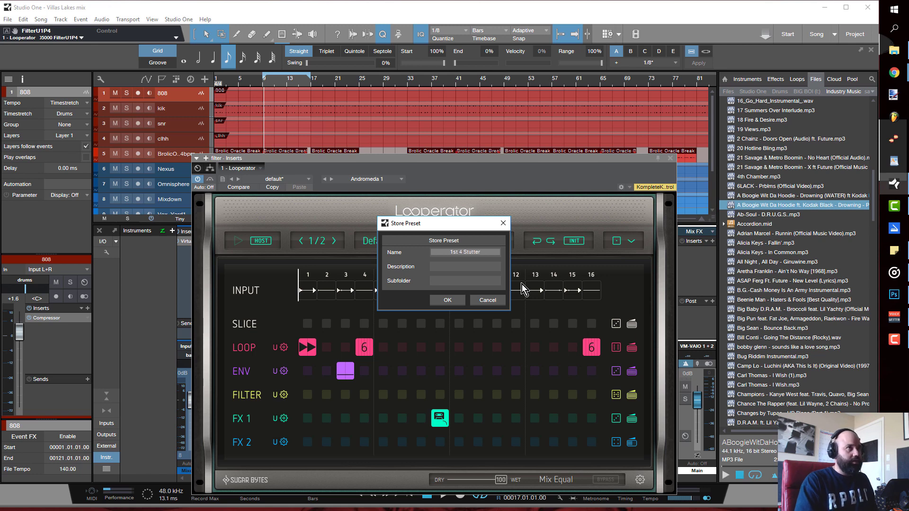
pyautogui.click(461, 300)
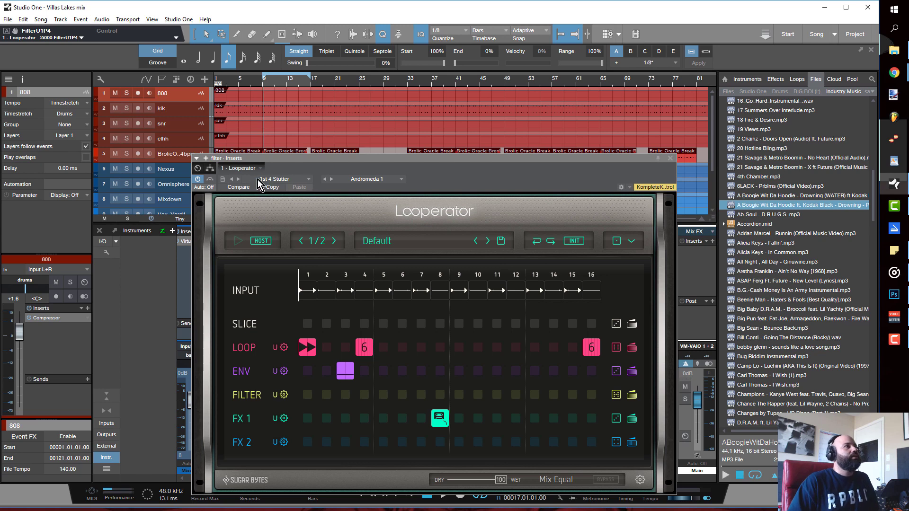
# Add Looperator's Bypass parameter to an automation track for the filter bus and close the plug-in window
pyautogui.moveTo(272, 161); pyautogui.dragTo(380, 111)
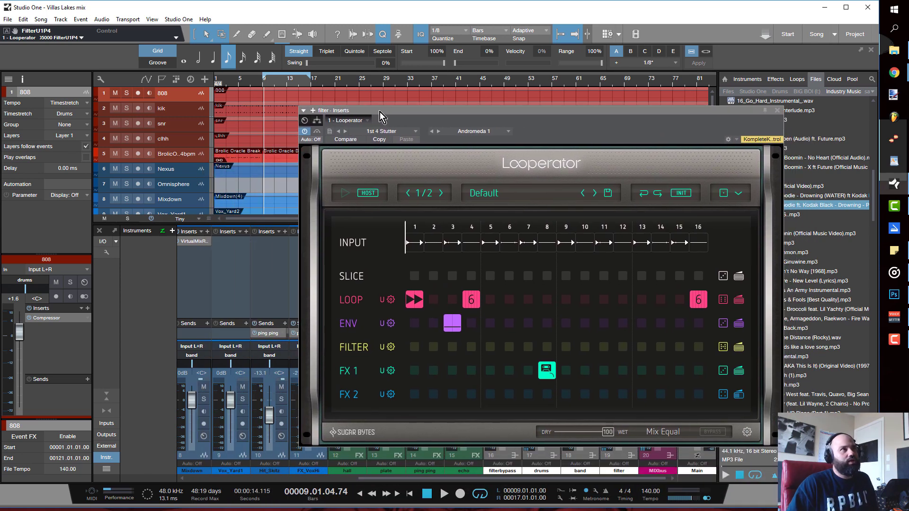
pyautogui.click(314, 142)
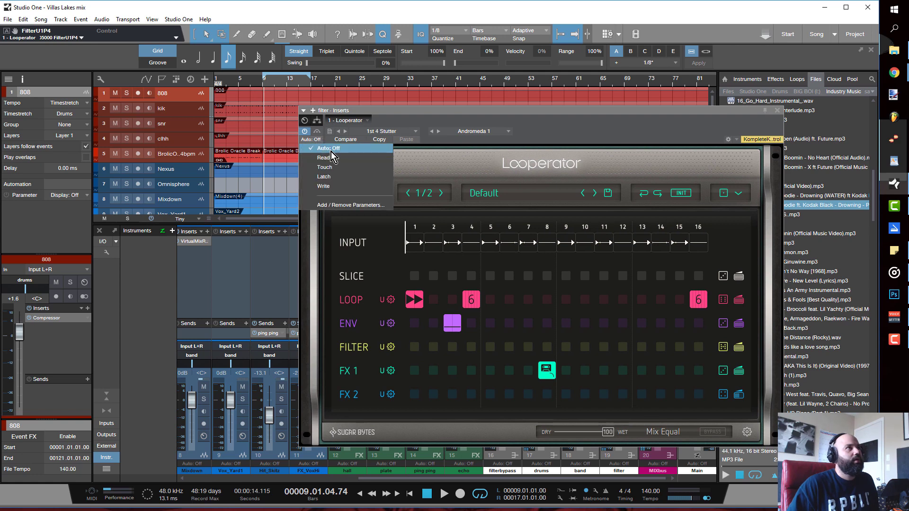
pyautogui.click(347, 206)
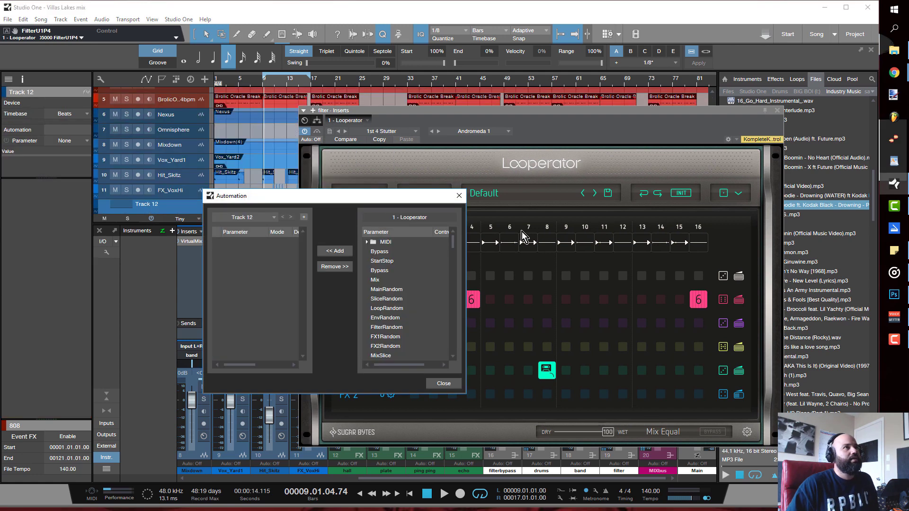
pyautogui.click(379, 252)
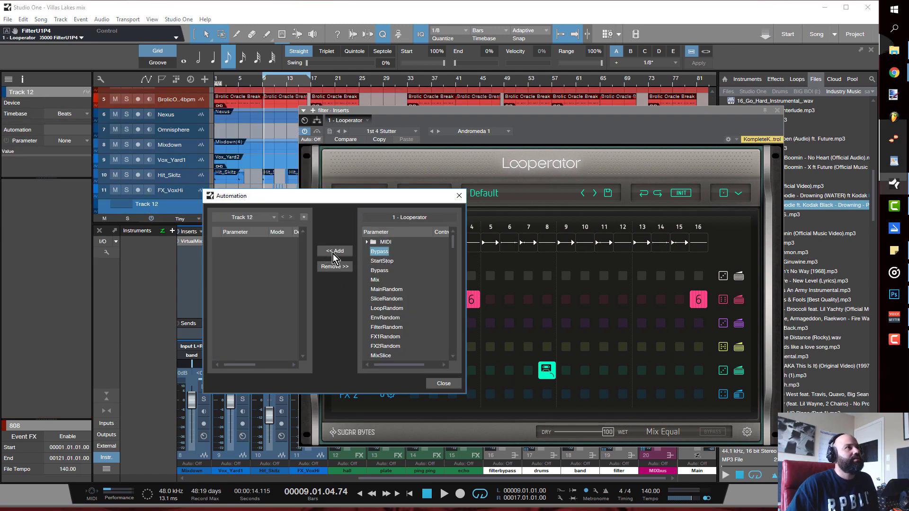
pyautogui.click(334, 255)
pyautogui.click(444, 384)
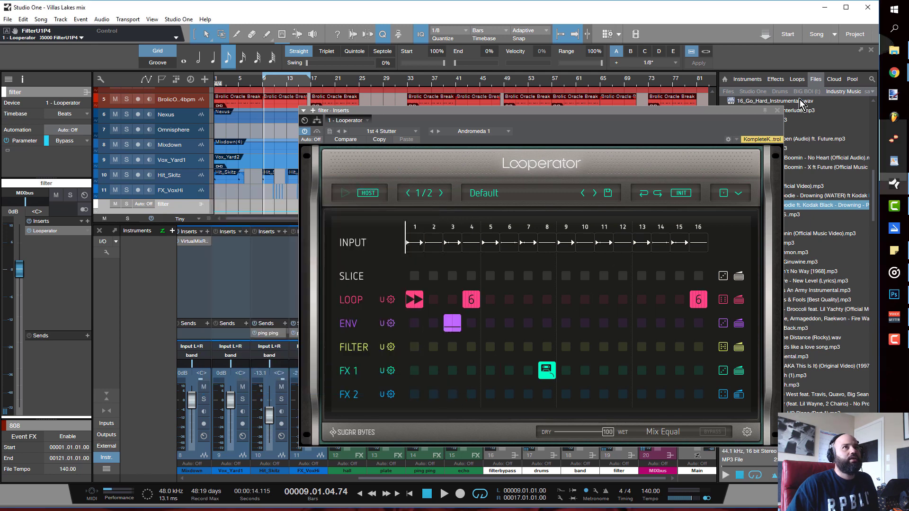
pyautogui.click(777, 111)
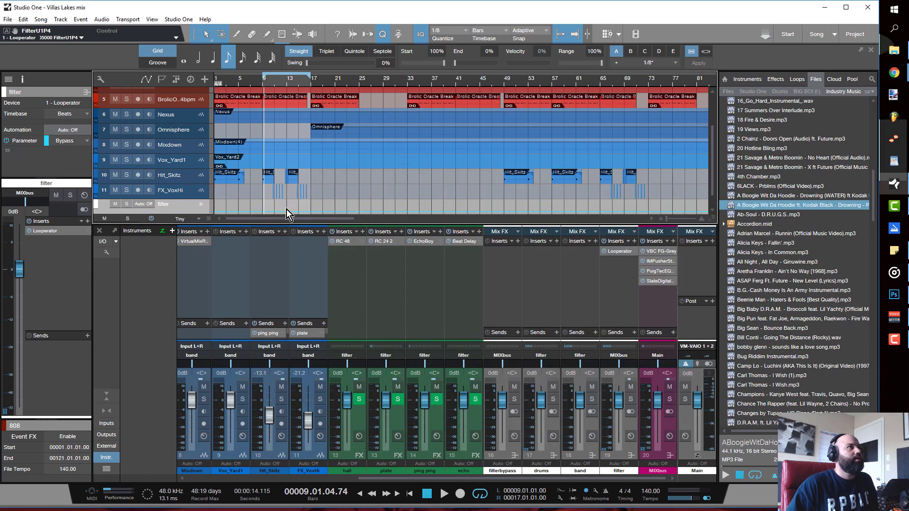
# Draw Bypass automation on the filter track that drops at bar 9 and rises again at bar 17
pyautogui.moveTo(264, 214); pyautogui.dragTo(261, 189)
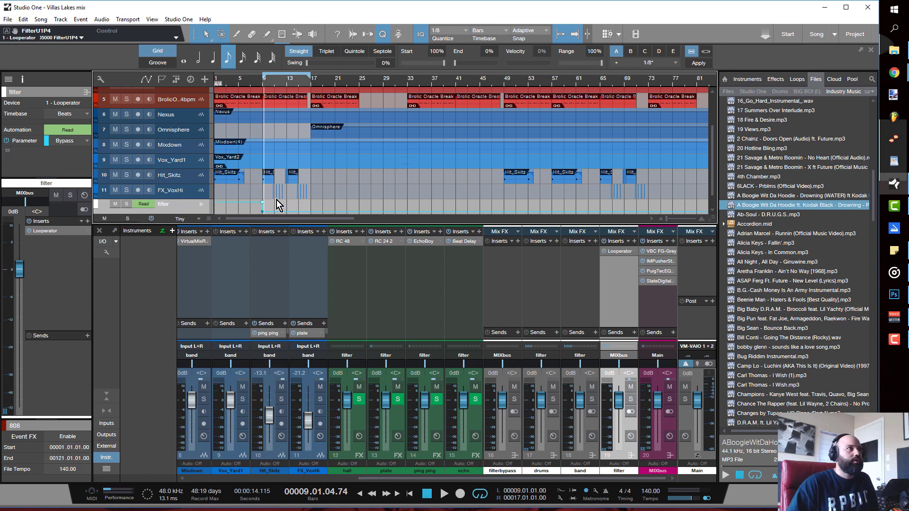
pyautogui.click(311, 211)
pyautogui.moveTo(323, 211)
pyautogui.mouseDown()
pyautogui.moveTo(325, 198)
pyautogui.moveTo(312, 197)
pyautogui.mouseUp()
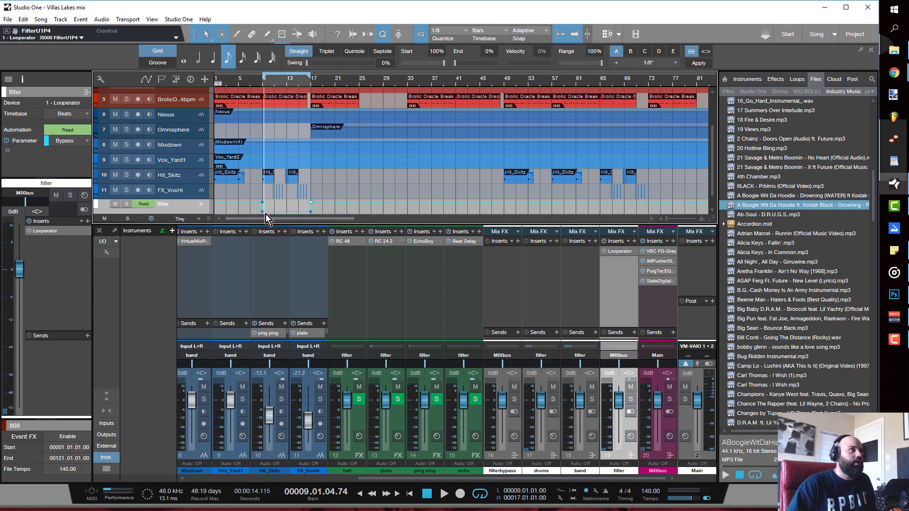
pyautogui.moveTo(264, 216)
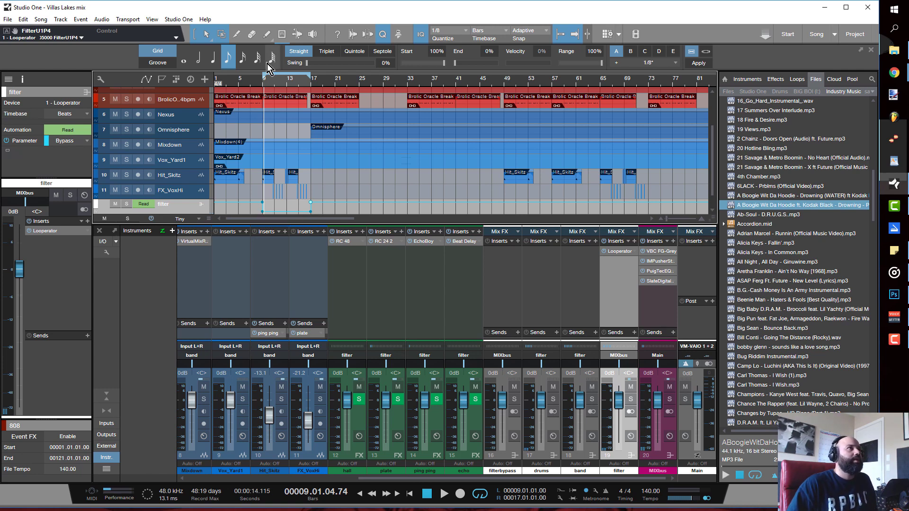
# Play the song into bar 9 to hear the bypass automation, and stop playback
pyautogui.click(257, 81)
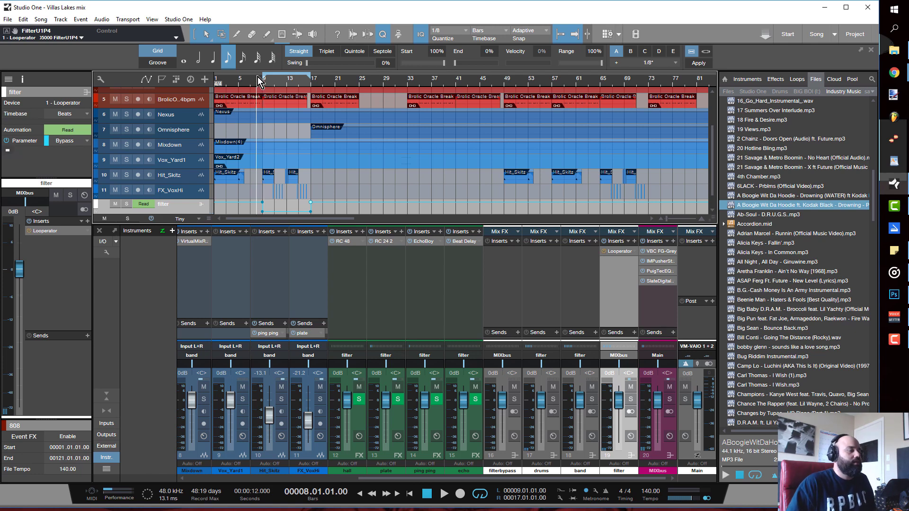
pyautogui.press('Home')
pyautogui.press('space')
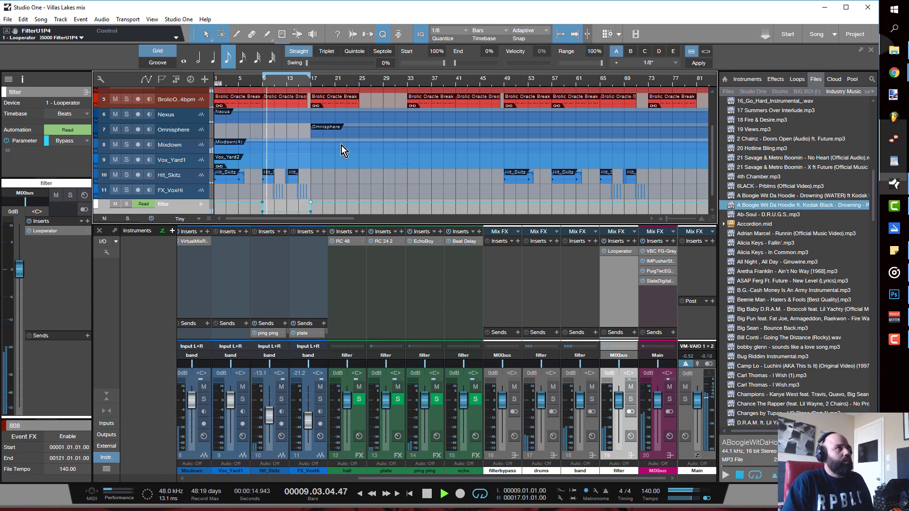
pyautogui.press('space')
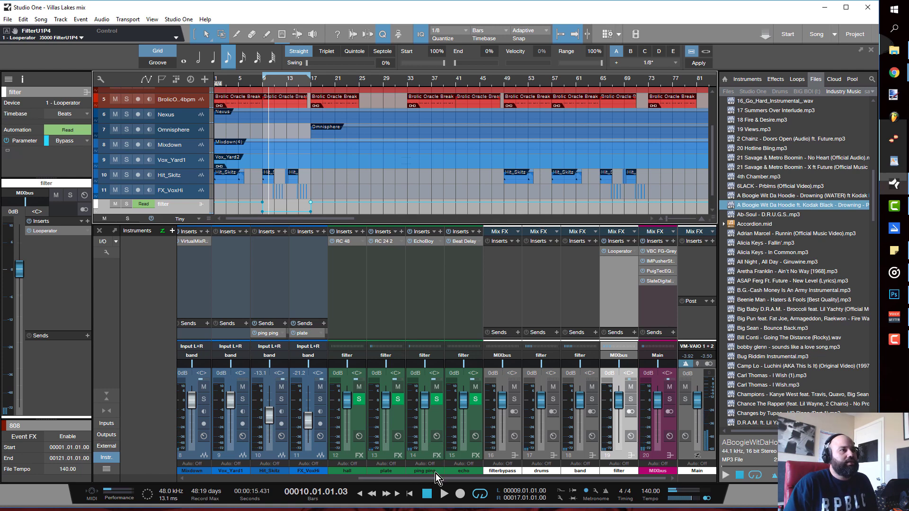
# Remove Looperator from the filter bus and insert Sugar Bytes Looperator on the drums bus
pyautogui.rightClick(620, 254)
pyautogui.click(624, 337)
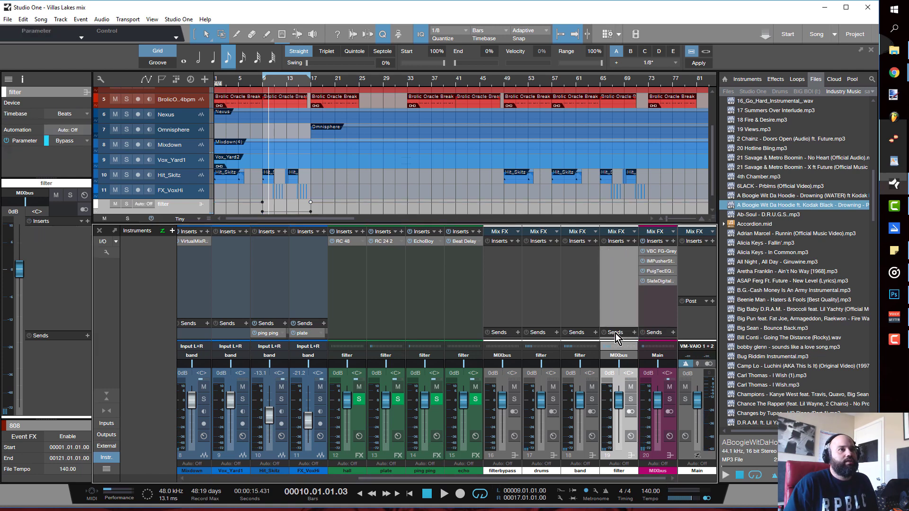
pyautogui.click(555, 242)
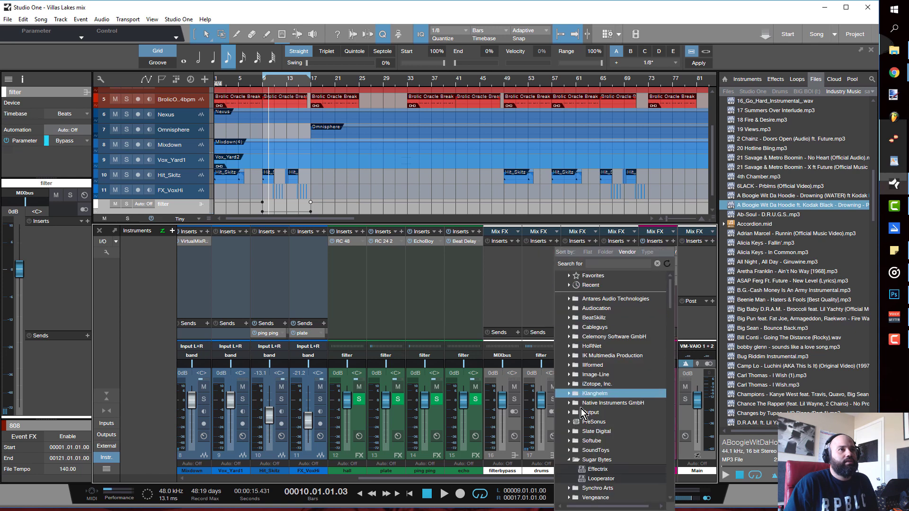
pyautogui.click(601, 478)
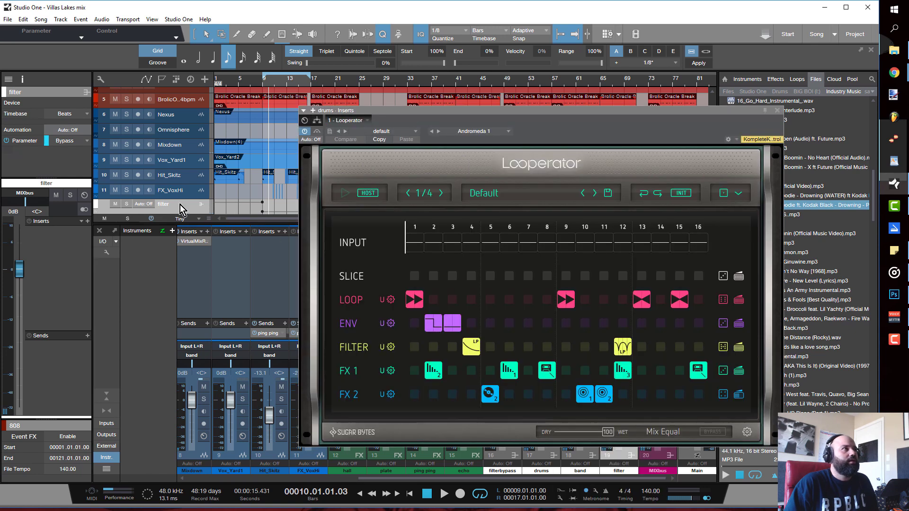
# Remove the filter automation track from the arrangement and close the FX_VoxHi inserts window
pyautogui.rightClick(181, 207)
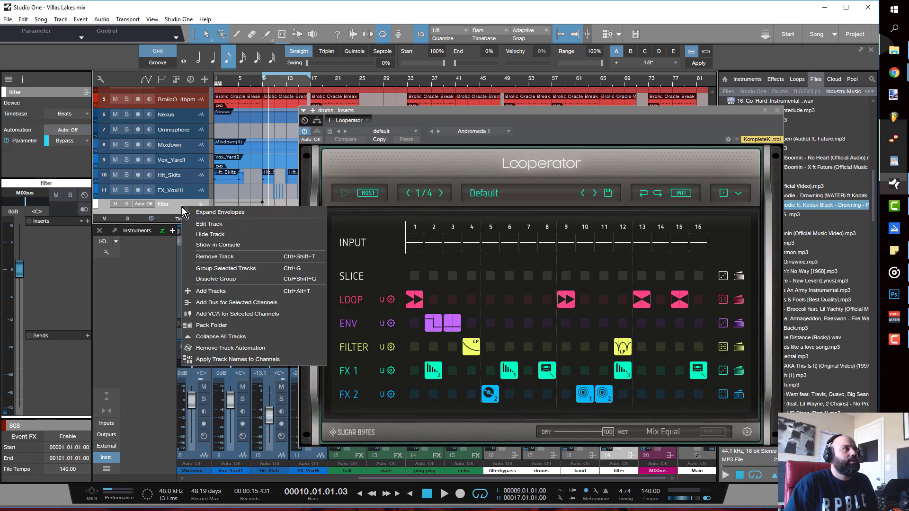
pyautogui.click(226, 256)
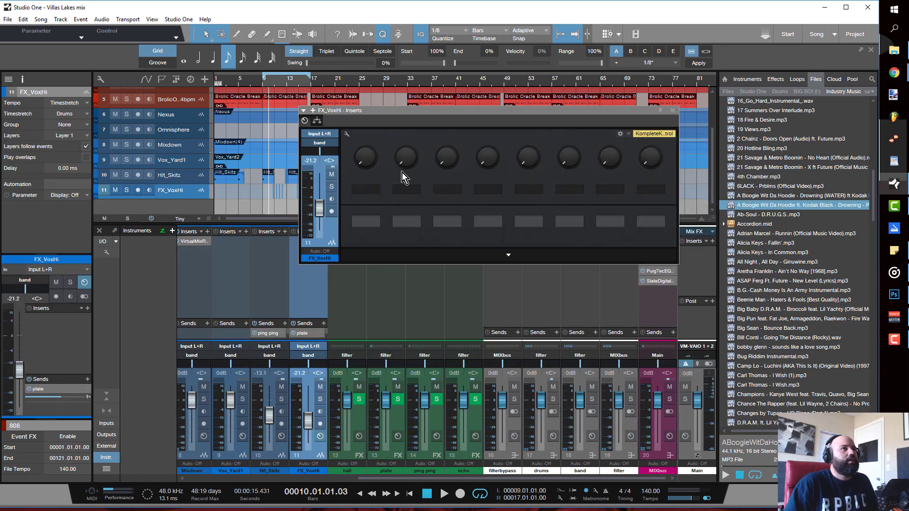
pyautogui.click(672, 114)
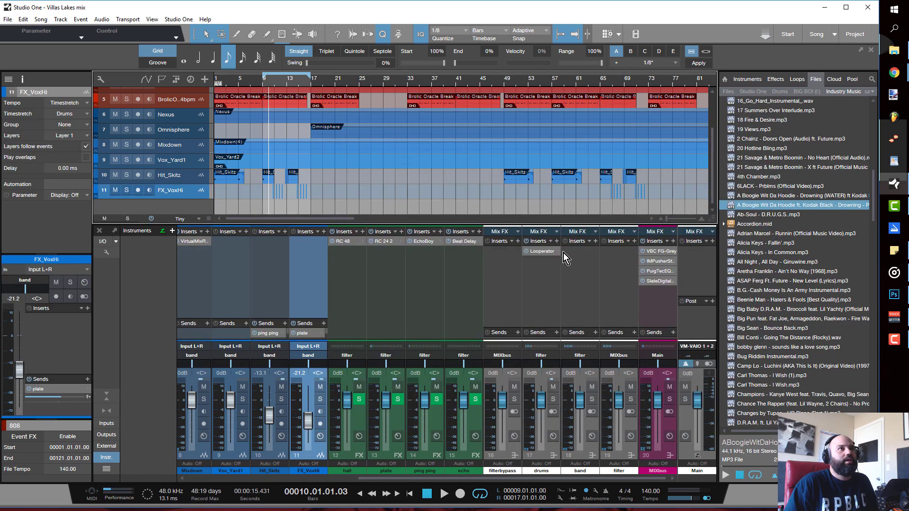
# Open Looperator on the drums bus, initialize its pattern to an empty grid and set the rate to 1/2
pyautogui.click(547, 253)
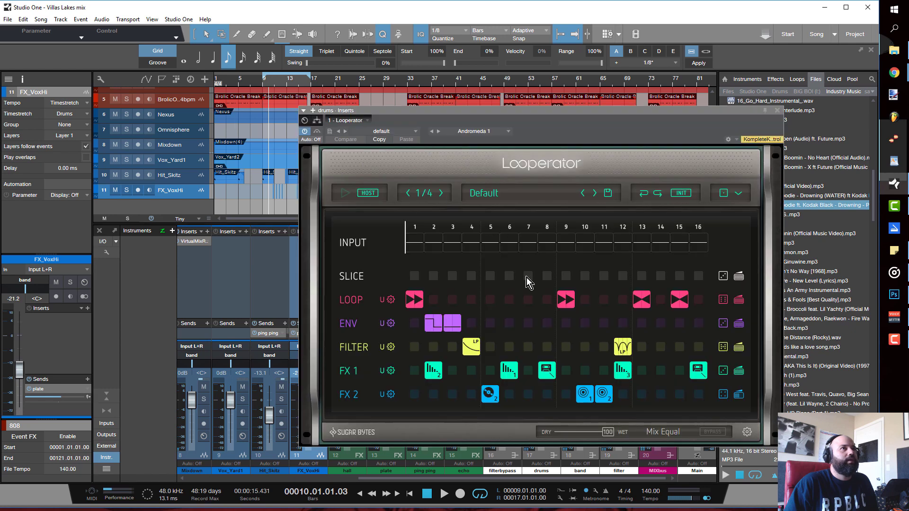
pyautogui.click(681, 192)
pyautogui.click(686, 214)
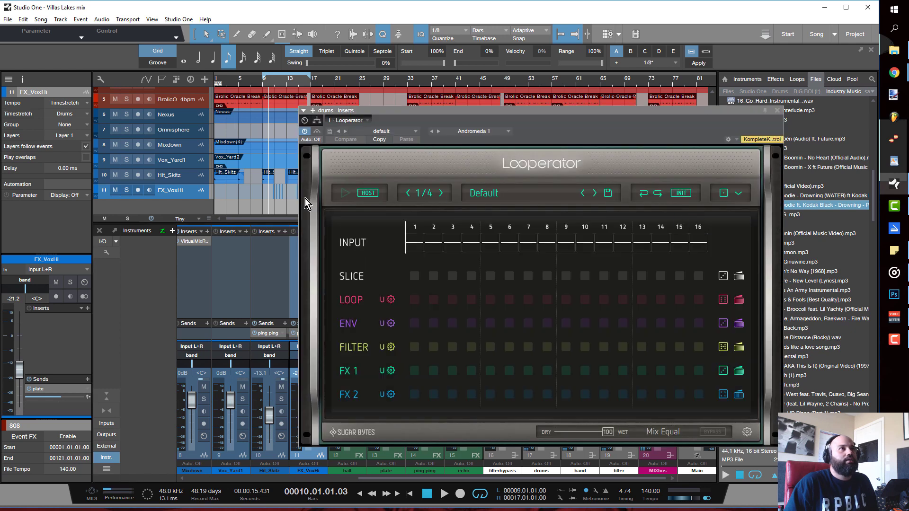
pyautogui.click(428, 193)
pyautogui.click(434, 218)
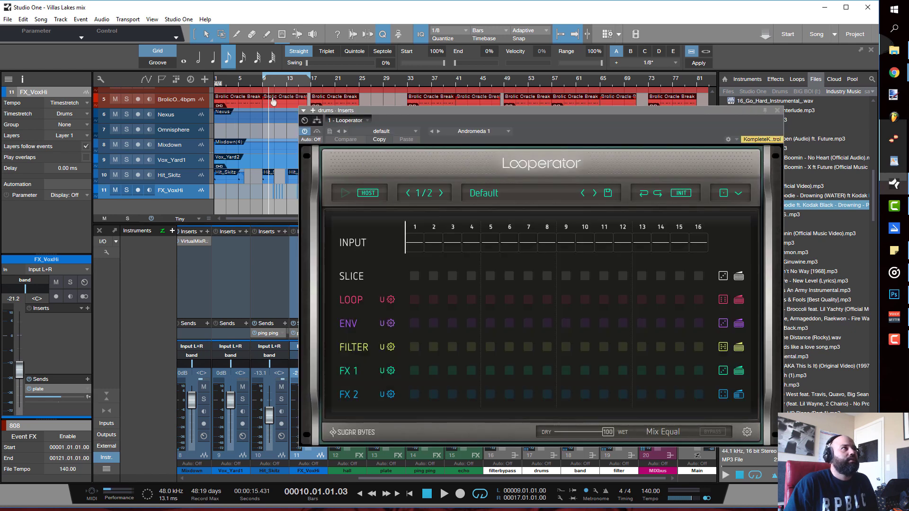
# Place a forward-reverse loop on step 4 and a four-repeat loop on step 8 of the LOOP row
pyautogui.click(414, 300)
pyautogui.click(589, 325)
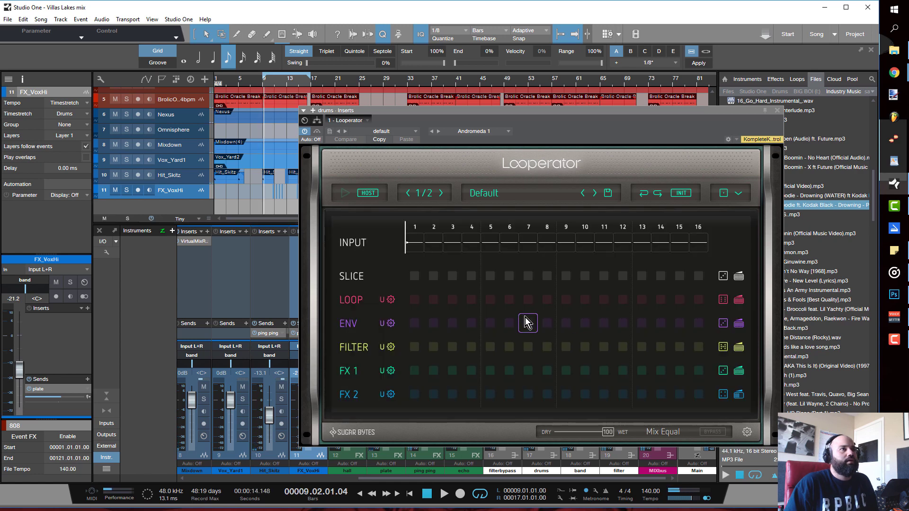
pyautogui.click(466, 300)
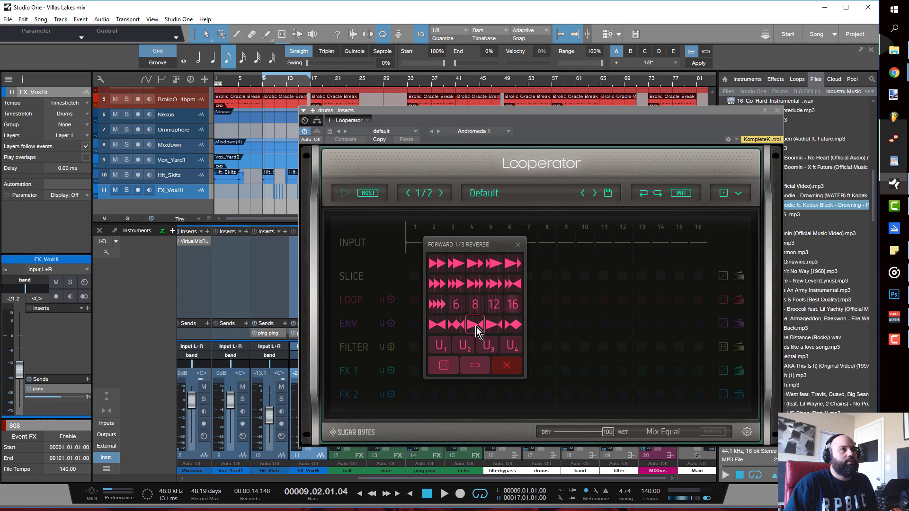
pyautogui.click(447, 326)
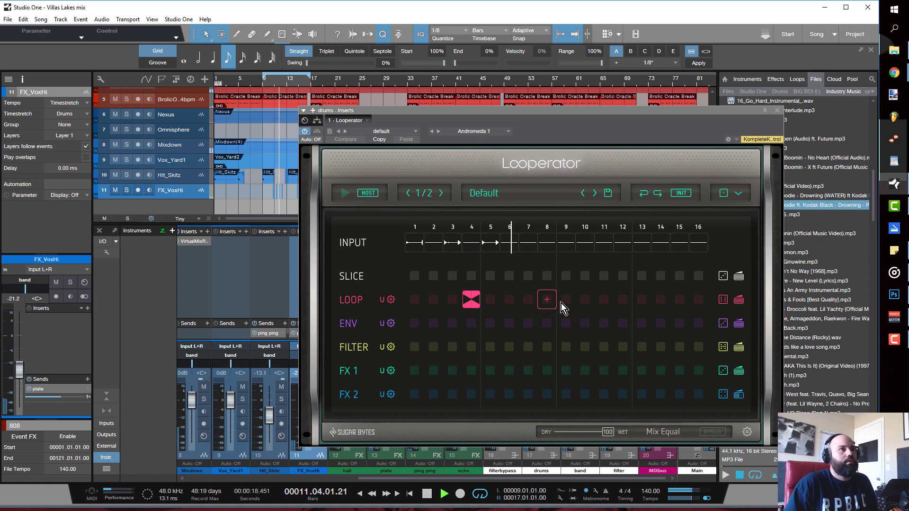
pyautogui.click(548, 308)
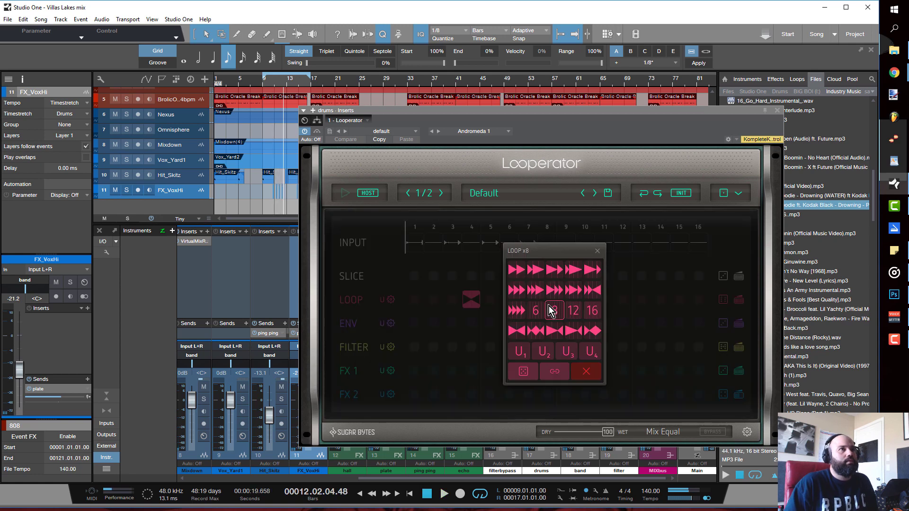
pyautogui.click(528, 312)
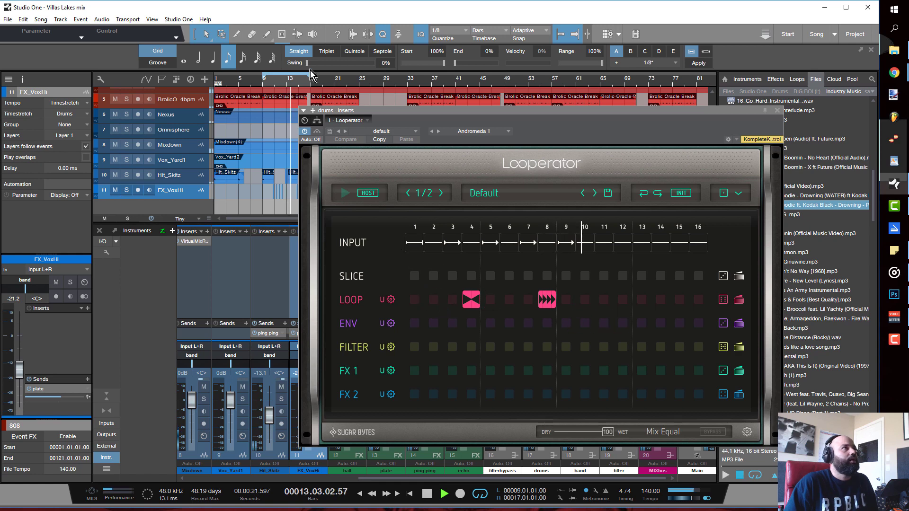
# Restart playback from bar 9 and add a low-pass filter to step 9 of the FILTER row
pyautogui.press('space')
pyautogui.click(261, 89)
pyautogui.press('space')
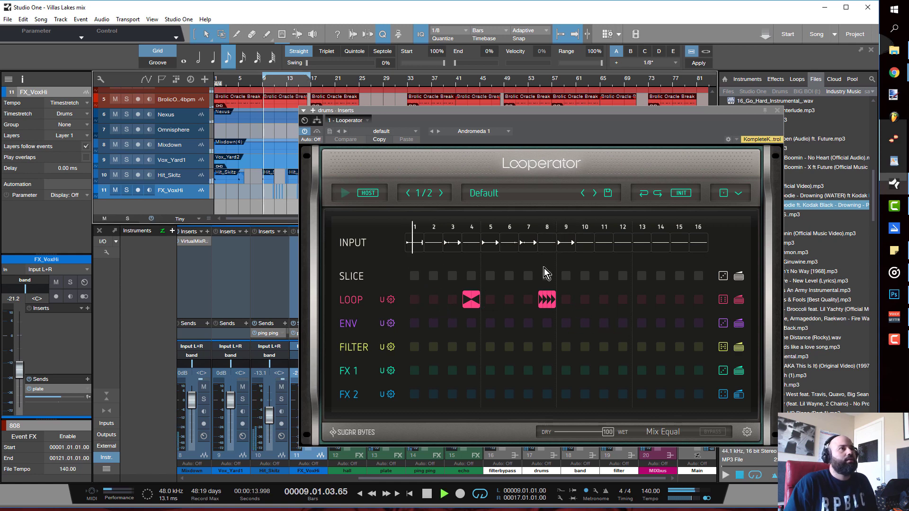
pyautogui.click(566, 347)
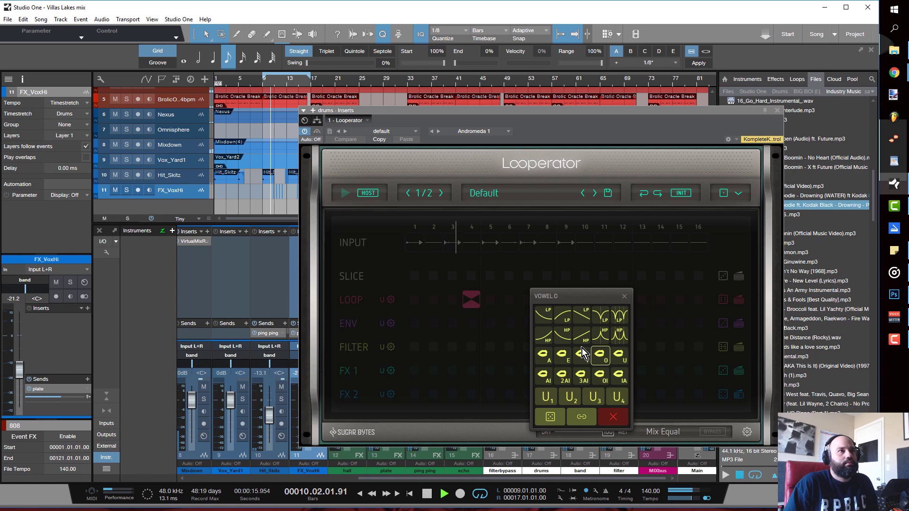
pyautogui.click(549, 316)
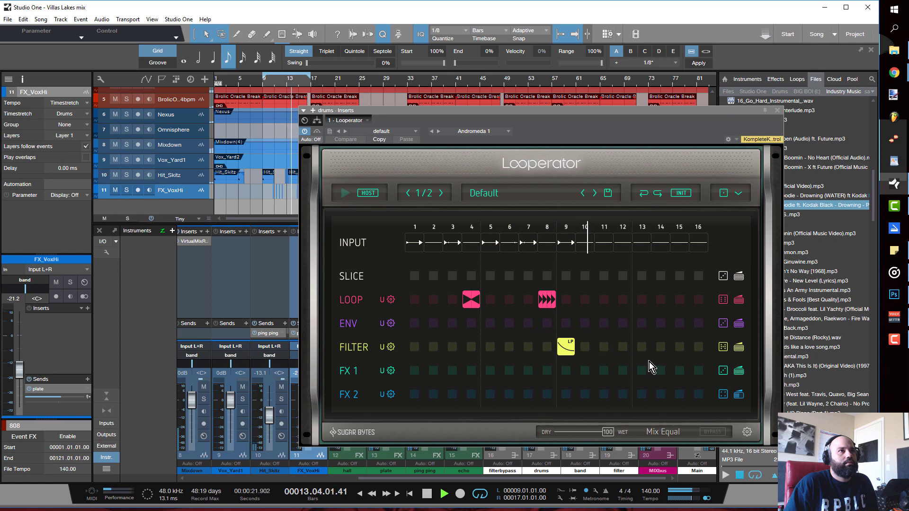
# Extend the low-pass filter from step 9 through step 12, audition the pattern and stop playback
pyautogui.press('space')
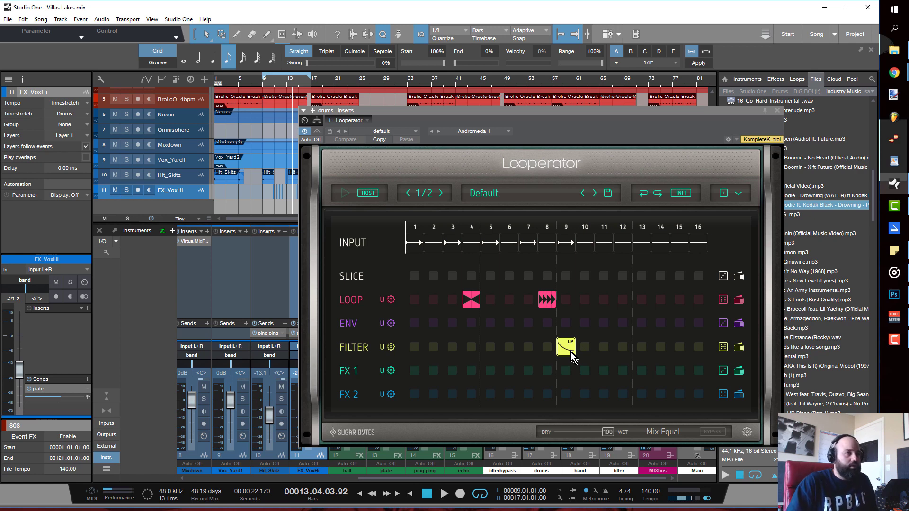
pyautogui.moveTo(580, 359); pyautogui.dragTo(623, 357)
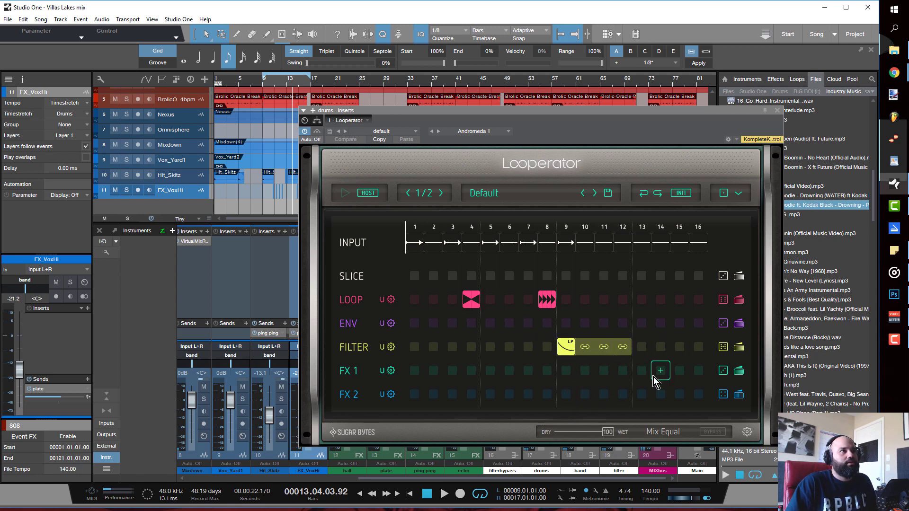
pyautogui.press('space')
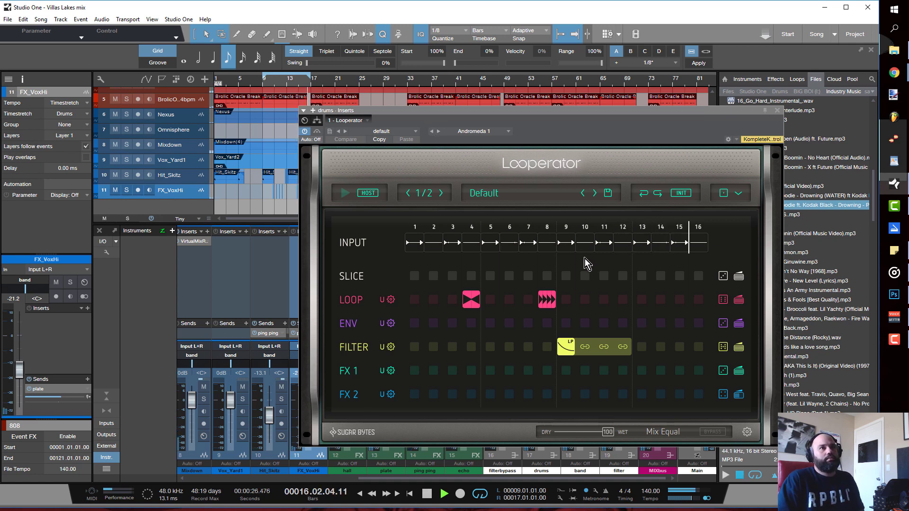
pyautogui.press('space')
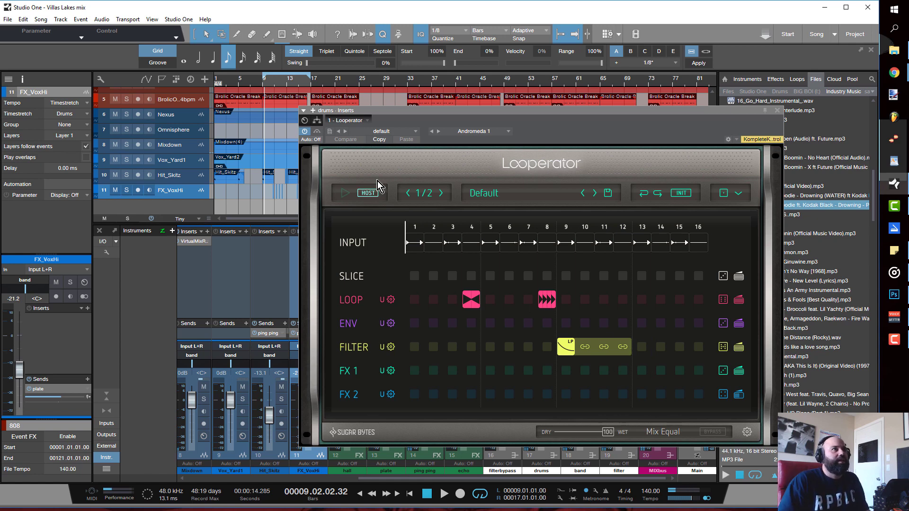
# Store the drums pattern as a preset named "default" in the Drums subfolder
pyautogui.click(330, 132)
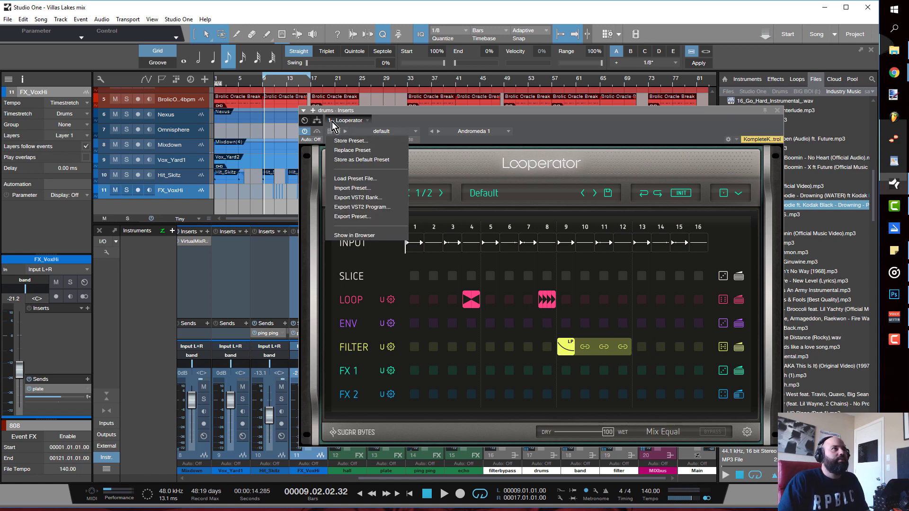
pyautogui.click(379, 142)
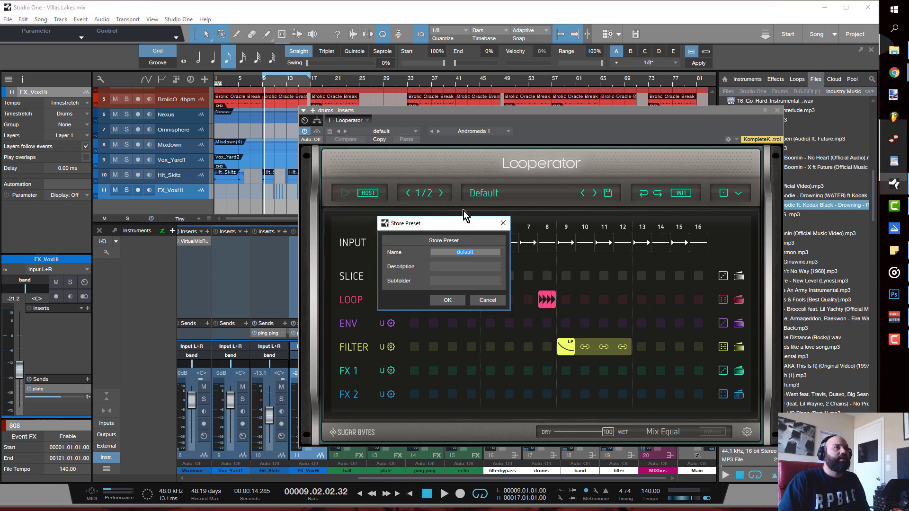
pyautogui.click(461, 281)
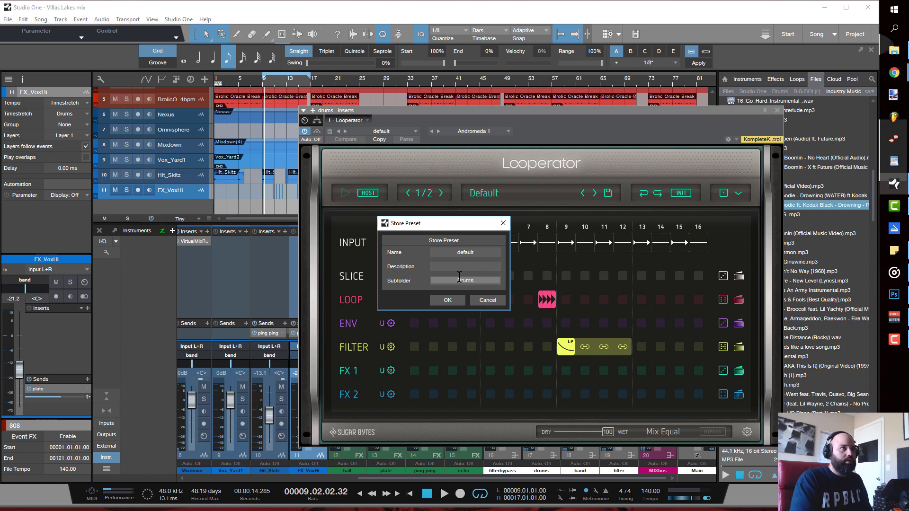
pyautogui.press('Return')
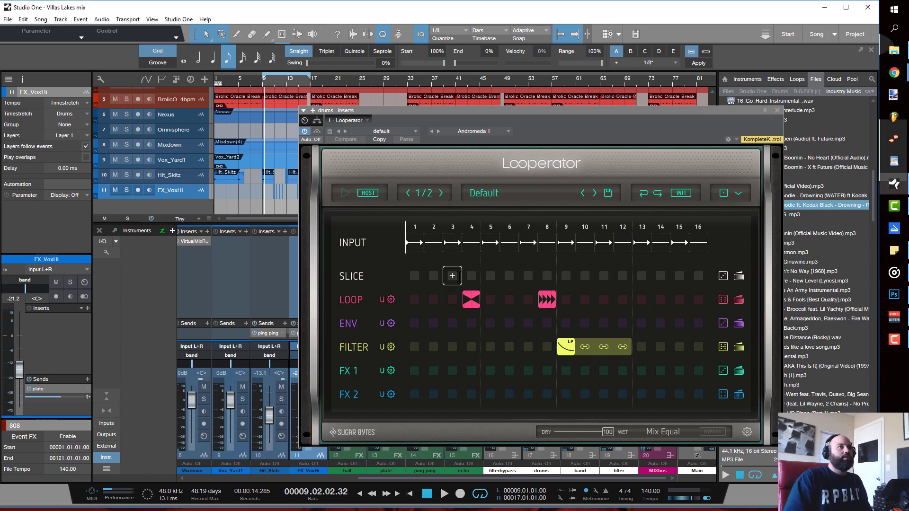
# Store the pattern again as a preset named "1st 4 stutter A" in the Drums subfolder
pyautogui.click(330, 132)
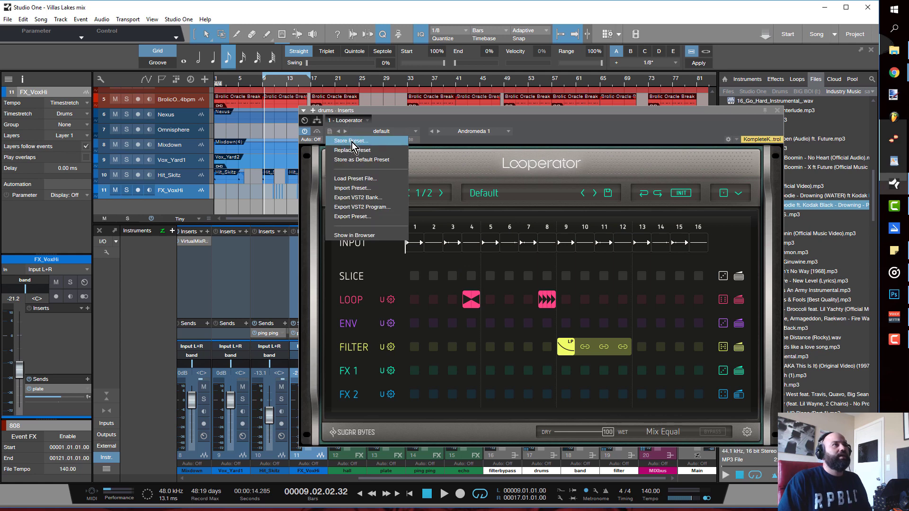
pyautogui.click(355, 156)
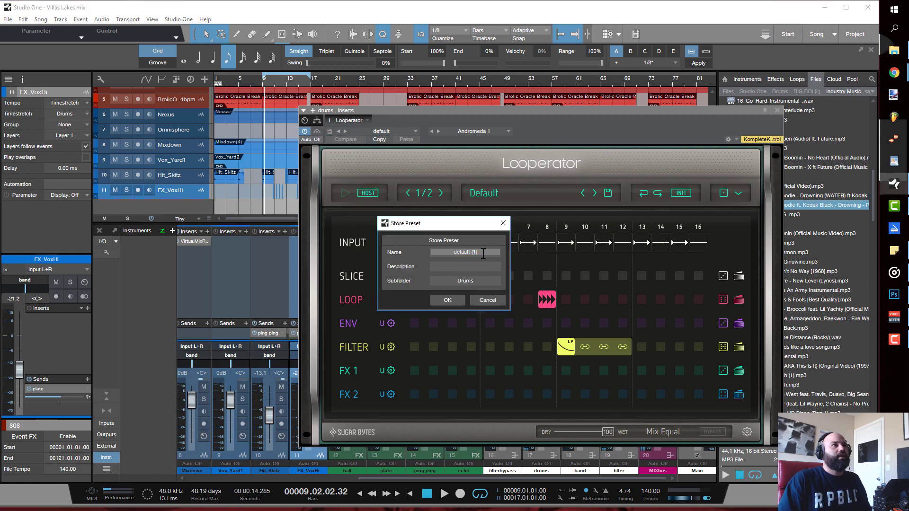
pyautogui.click(476, 283)
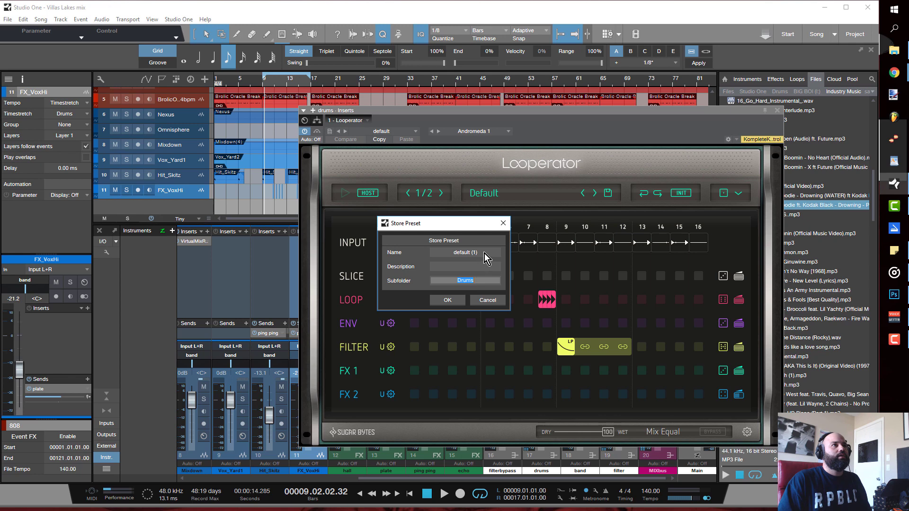
pyautogui.click(483, 252)
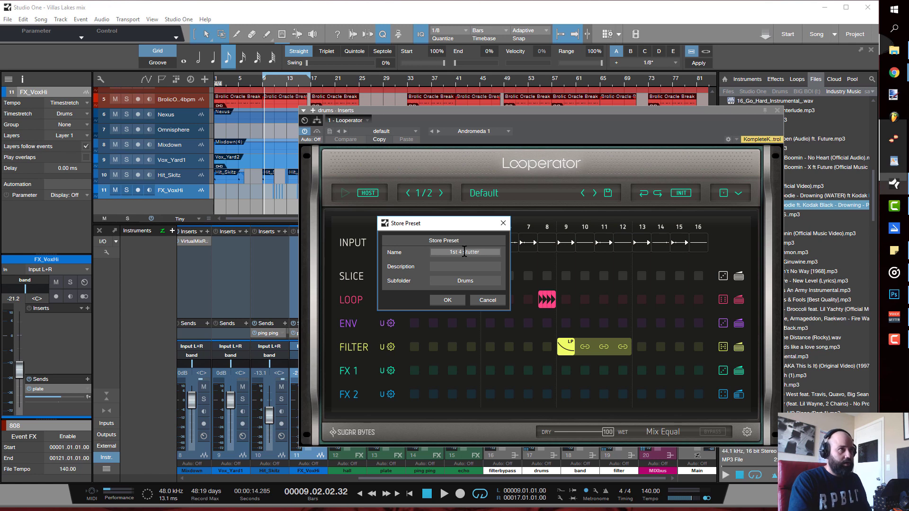
pyautogui.click(452, 304)
# Look through the stored Looperator presets, collapse the Drums folder and check the management options for "1st 4 Stutter"
pyautogui.click(416, 132)
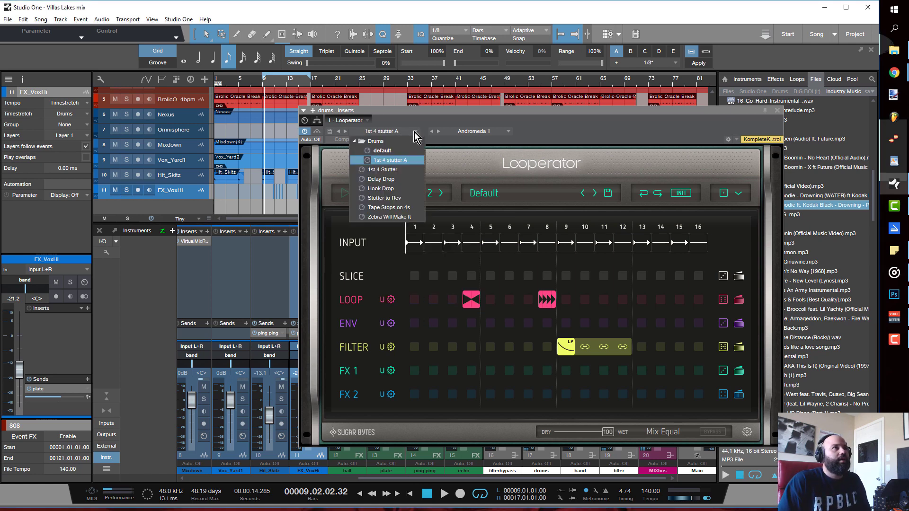
pyautogui.click(354, 142)
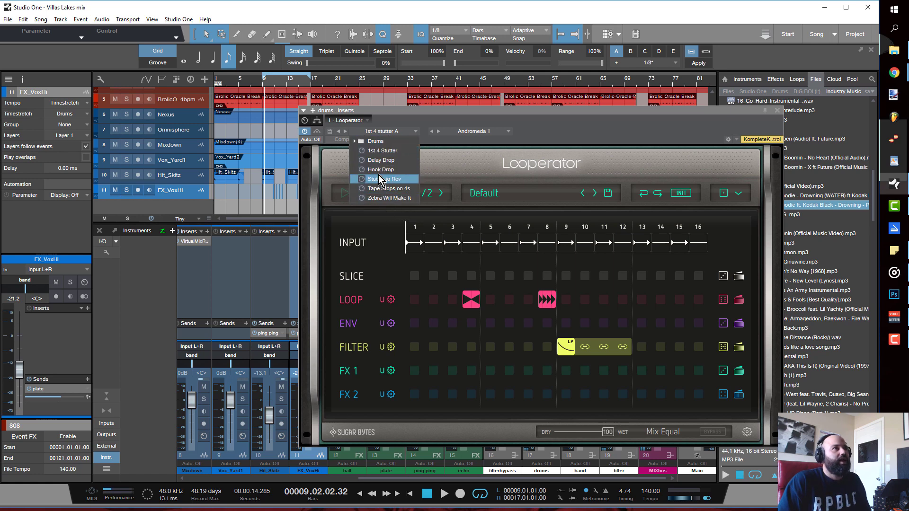
pyautogui.rightClick(389, 156)
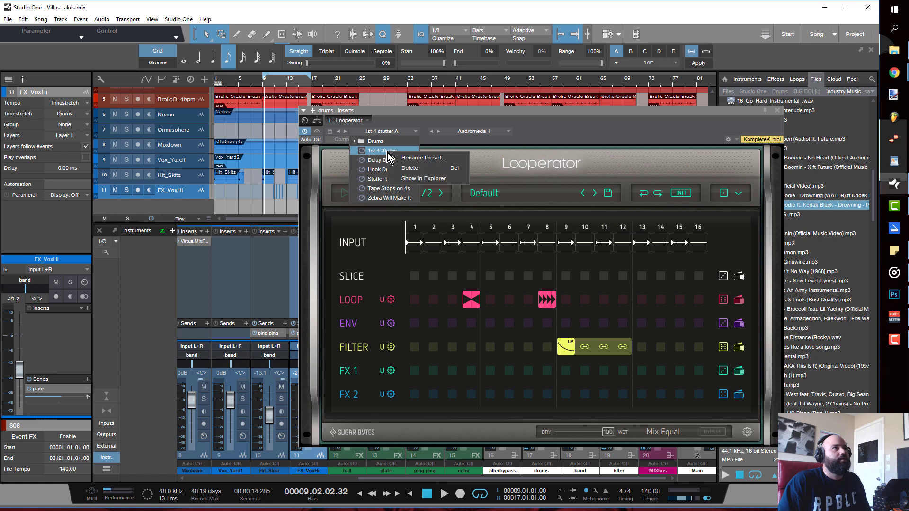
pyautogui.press('Escape')
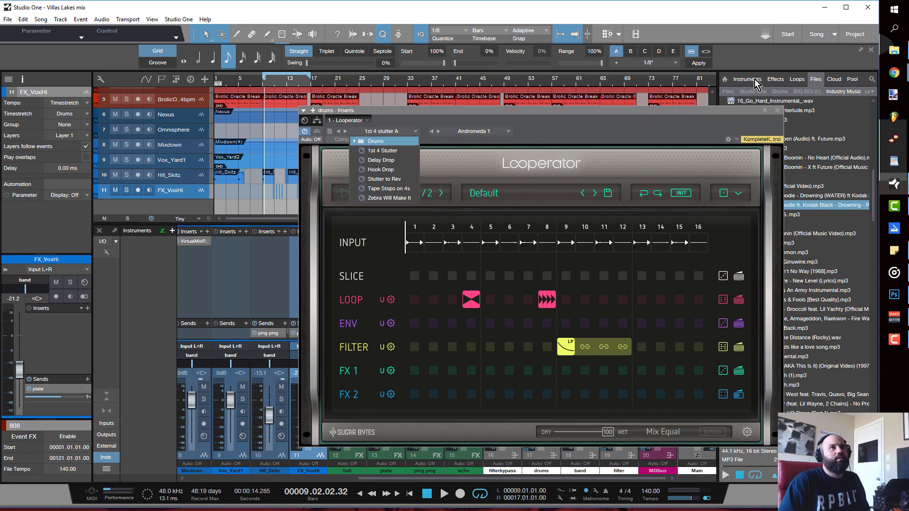
pyautogui.click(718, 139)
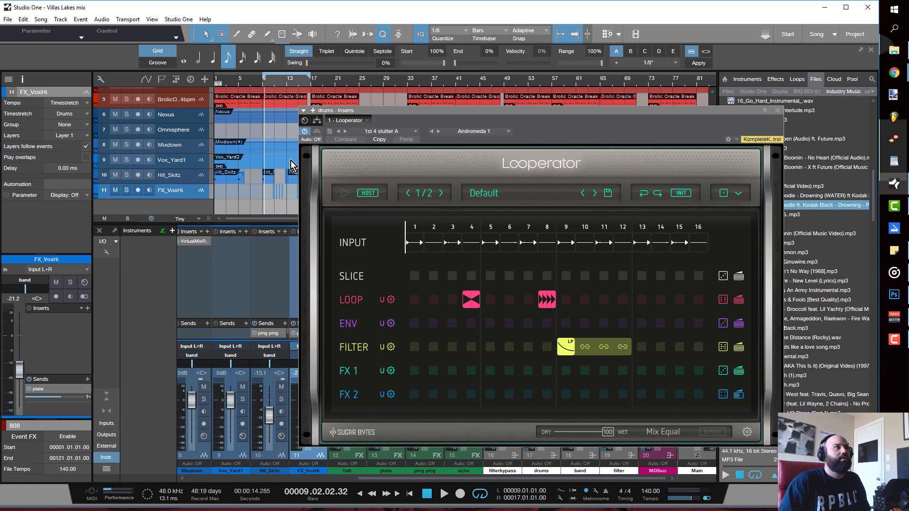
# Create an automation track for the drums bus Looperator's Bypass parameter and close the inserts window
pyautogui.click(303, 139)
pyautogui.click(338, 205)
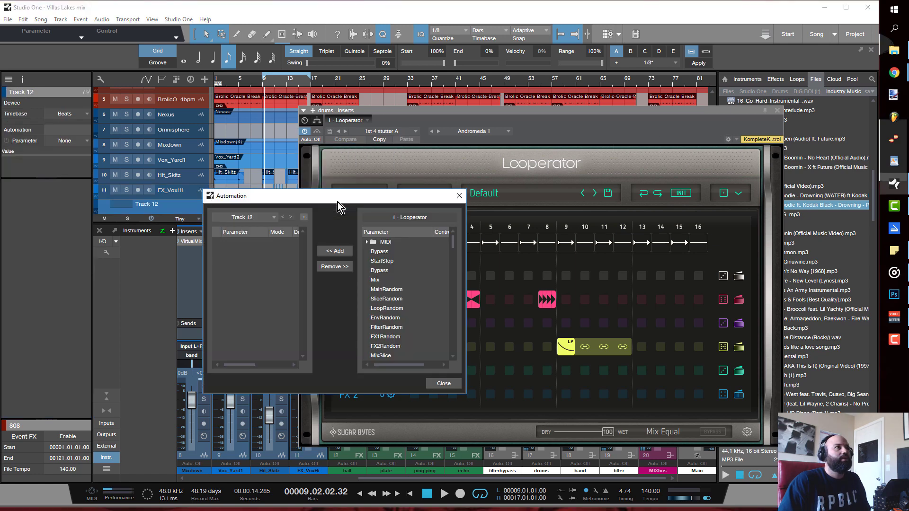
pyautogui.click(378, 252)
pyautogui.click(334, 251)
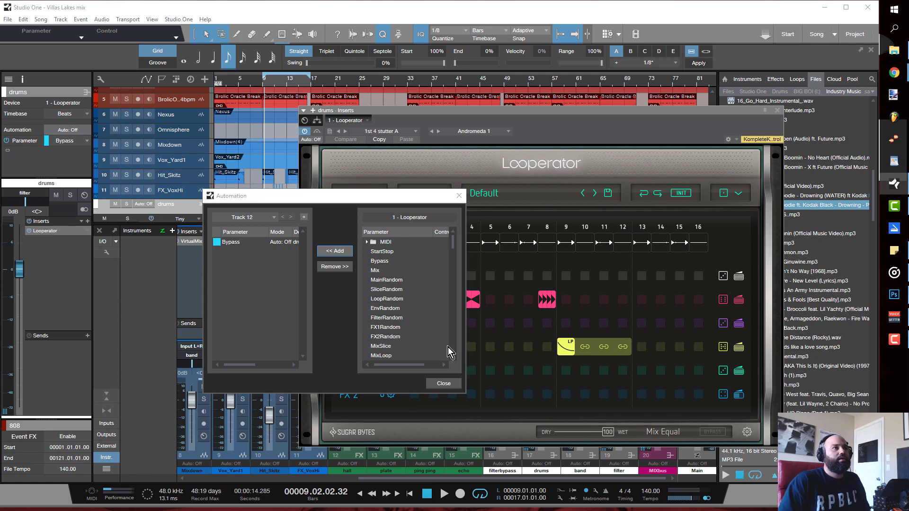
pyautogui.click(444, 384)
pyautogui.click(777, 111)
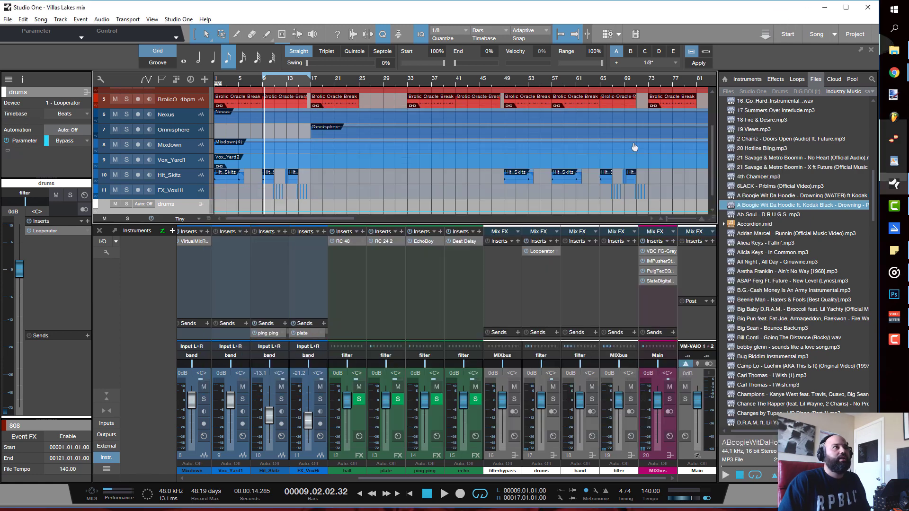
# Draw the drums bypass automation so that Looperator is active only from bar 9 to bar 17
pyautogui.click(262, 211)
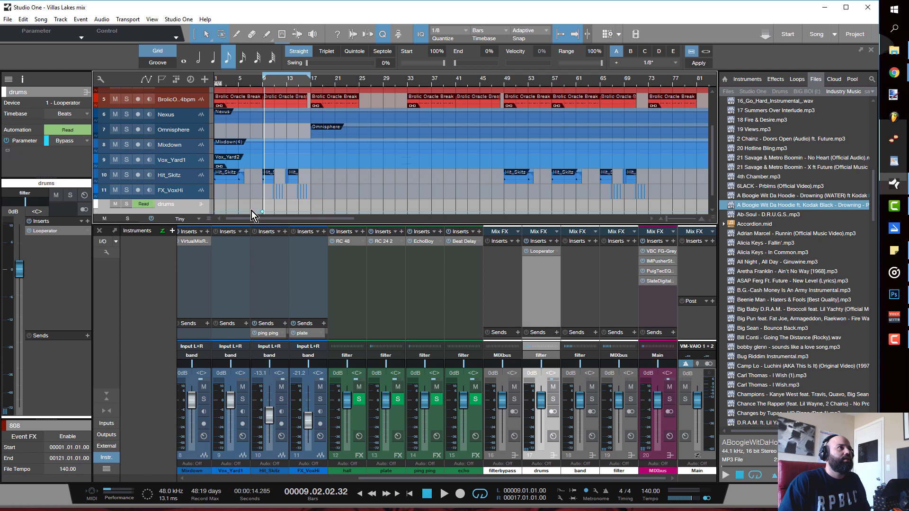
pyautogui.moveTo(262, 212); pyautogui.dragTo(263, 194)
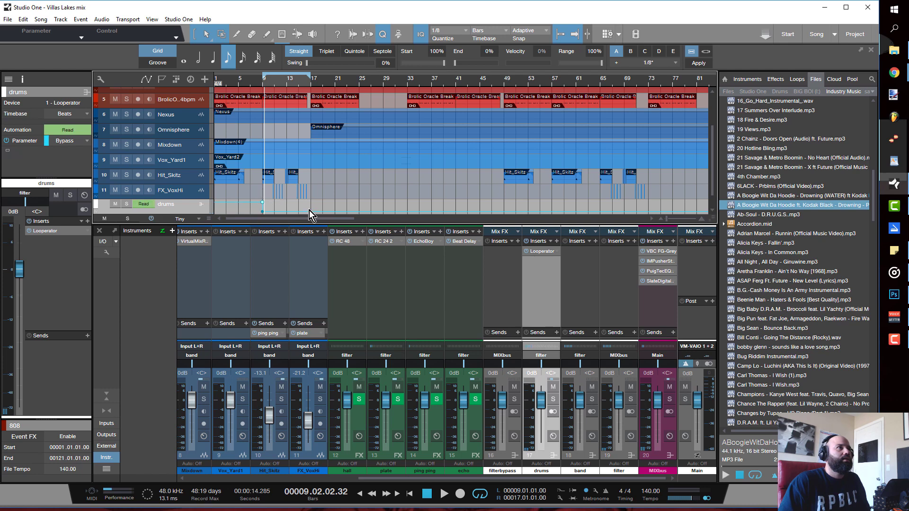
pyautogui.moveTo(312, 212); pyautogui.dragTo(309, 194)
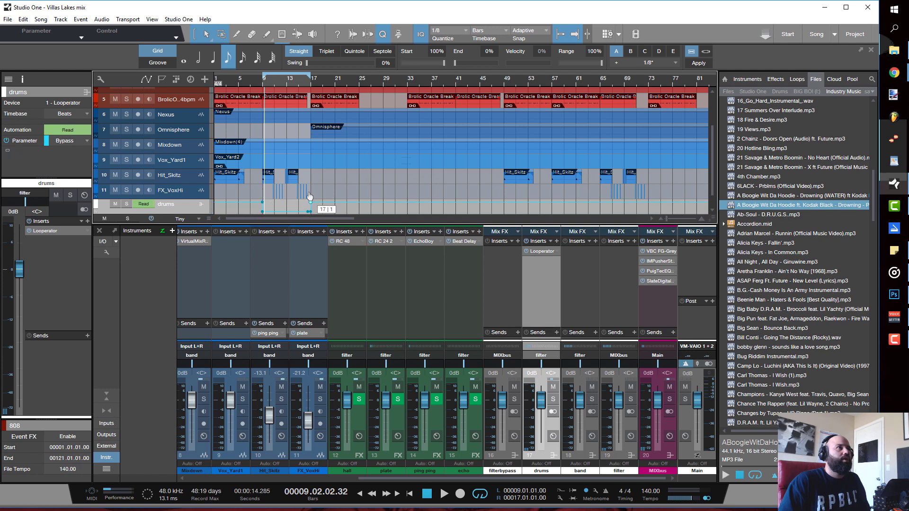
# Play the song from bar 5, skip ahead to about bar 9 to hear the bypass automation, and stop
pyautogui.click(238, 83)
pyautogui.press('space')
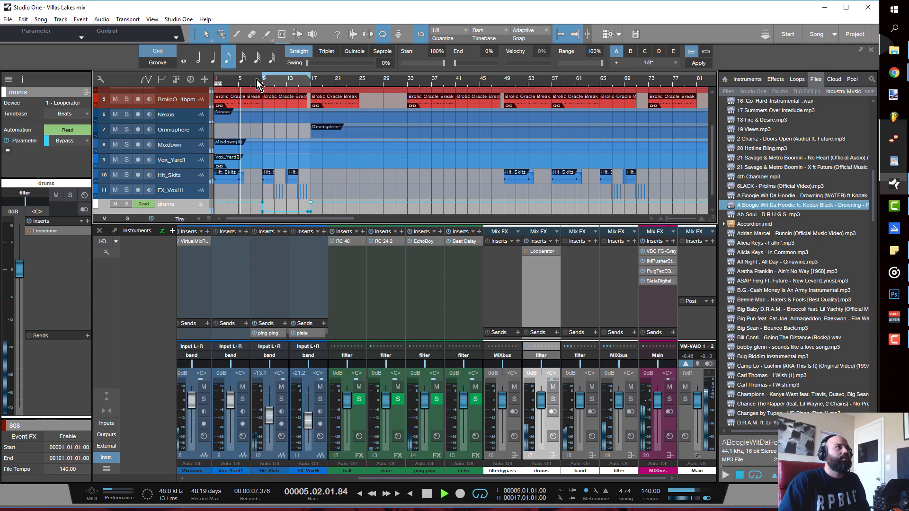
pyautogui.click(257, 83)
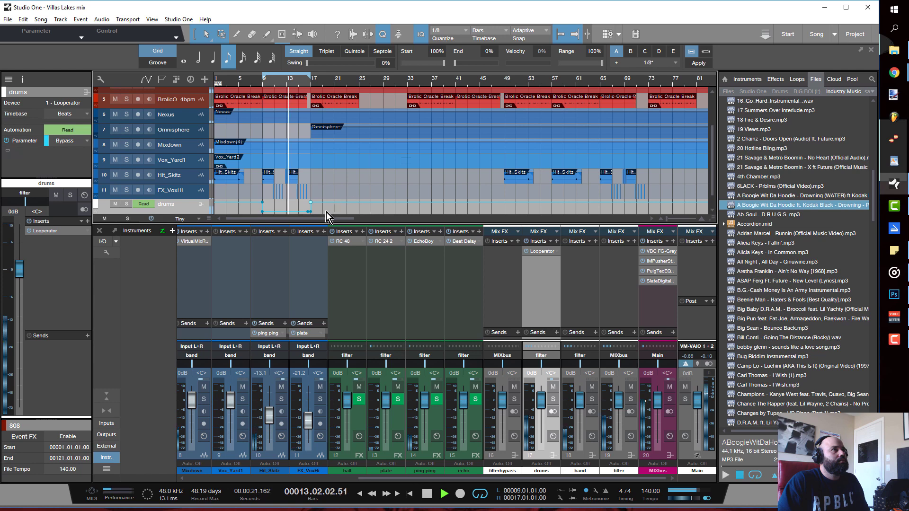
pyautogui.press('space')
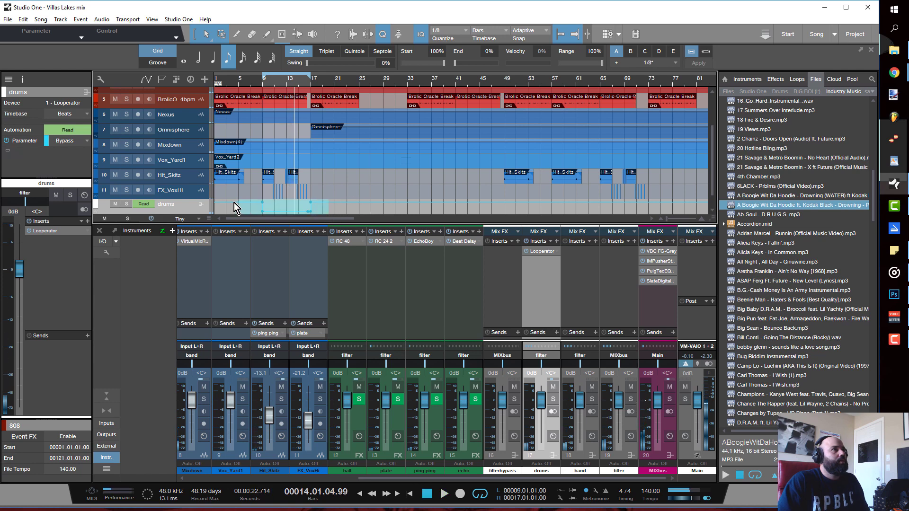
# Try to remove the drums bus automation track and undo the removal
pyautogui.rightClick(199, 205)
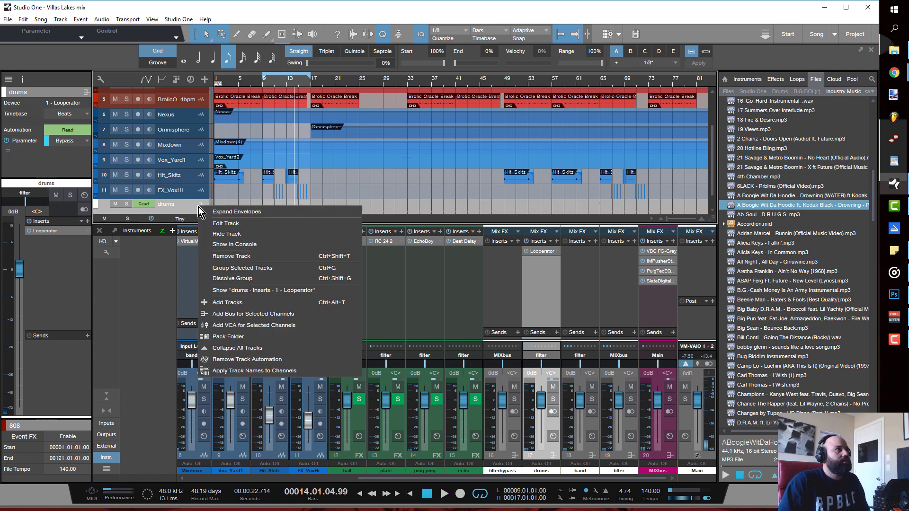
pyautogui.click(237, 256)
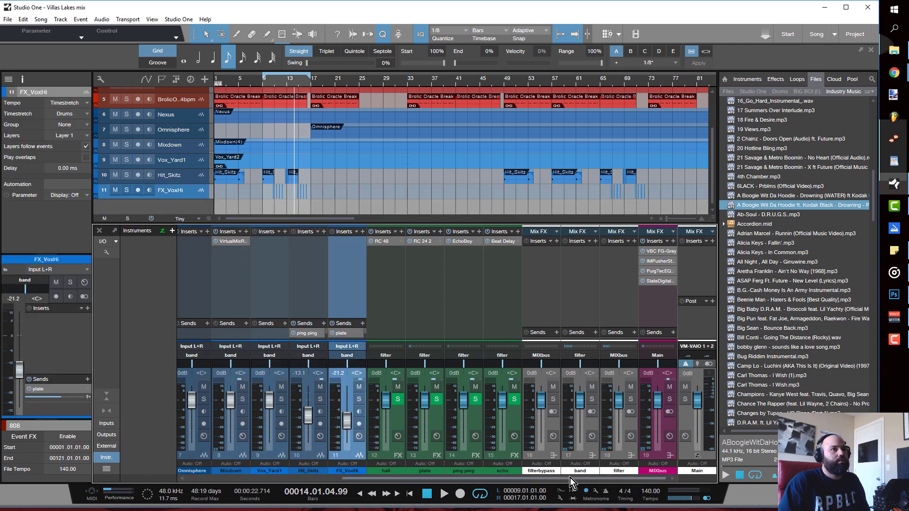
pyautogui.hotkey('ctrl', 'z')
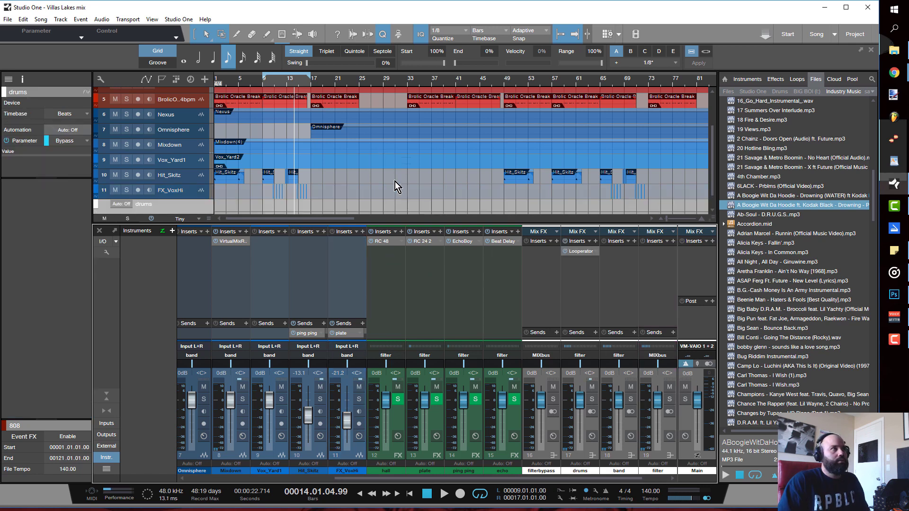
# Remove Looperator from the drums bus inserts
pyautogui.scroll(-1, 395, 177)
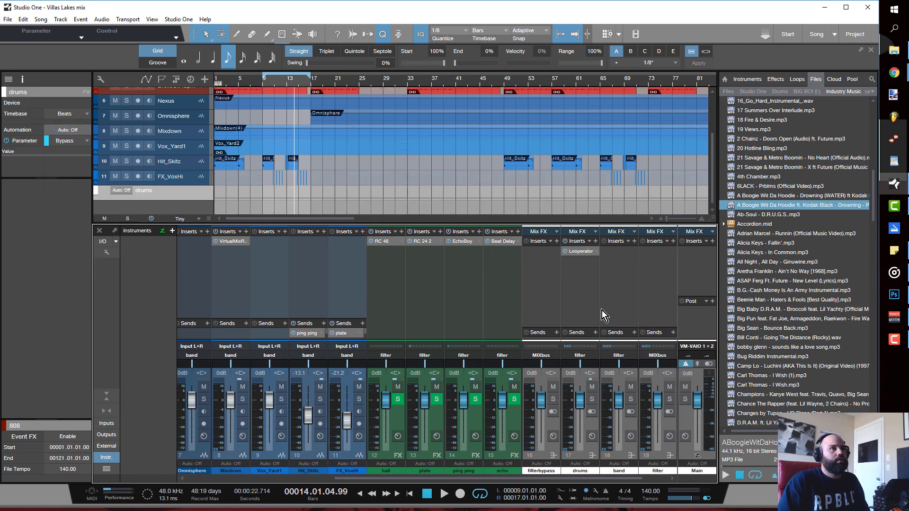
pyautogui.rightClick(578, 253)
pyautogui.click(587, 338)
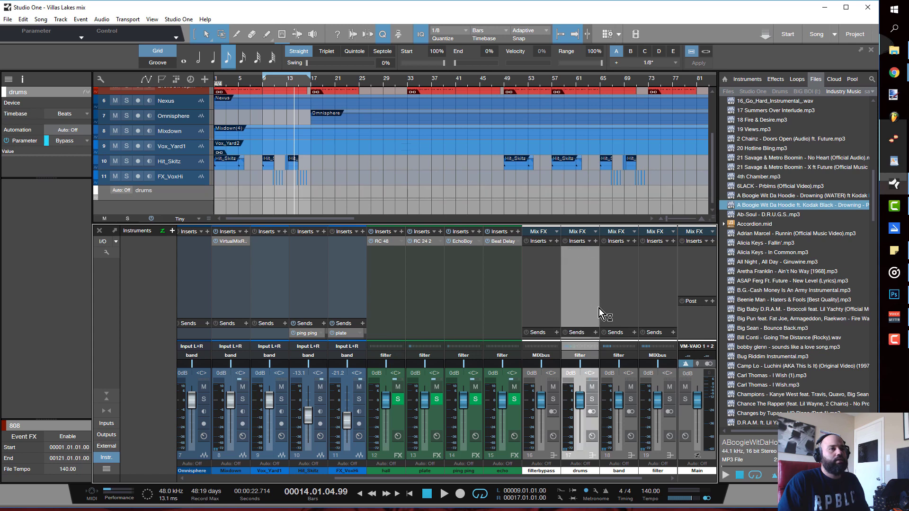
# Insert Sugar Bytes Looperator on the band bus and initialise all of its lanes
pyautogui.click(634, 242)
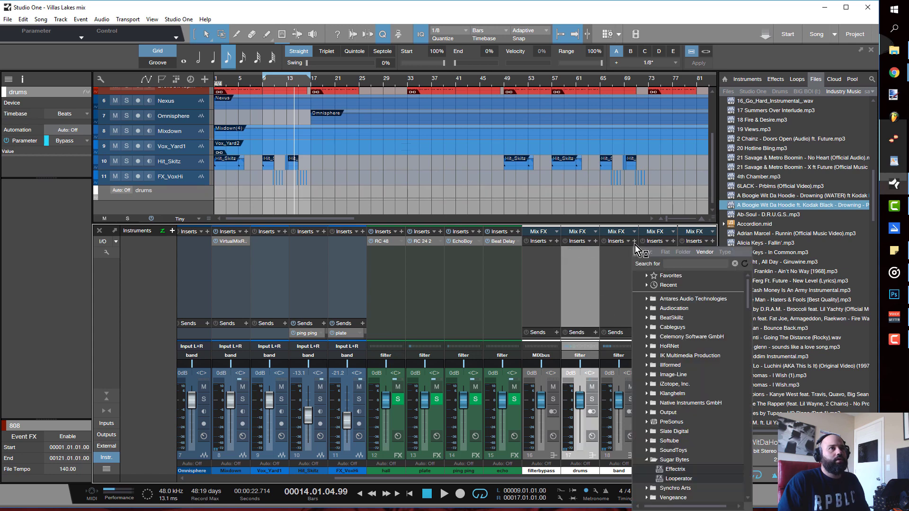
pyautogui.click(669, 475)
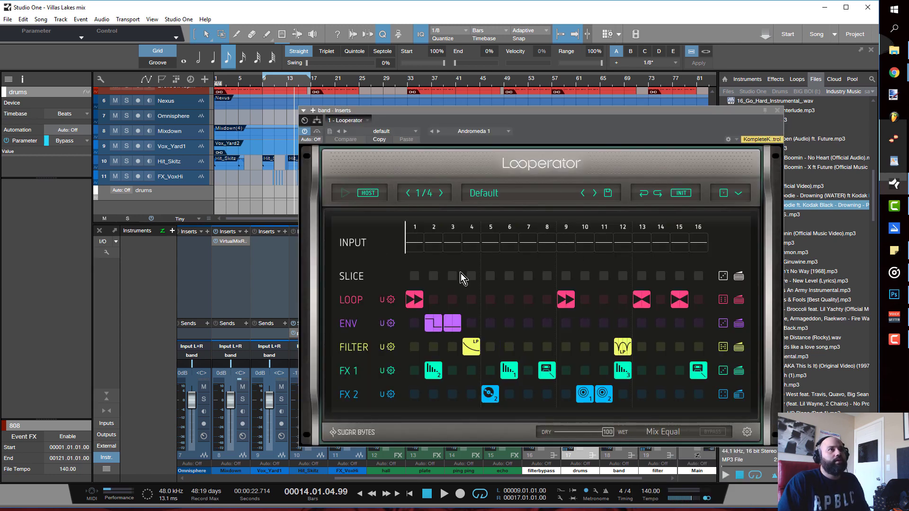
pyautogui.click(681, 192)
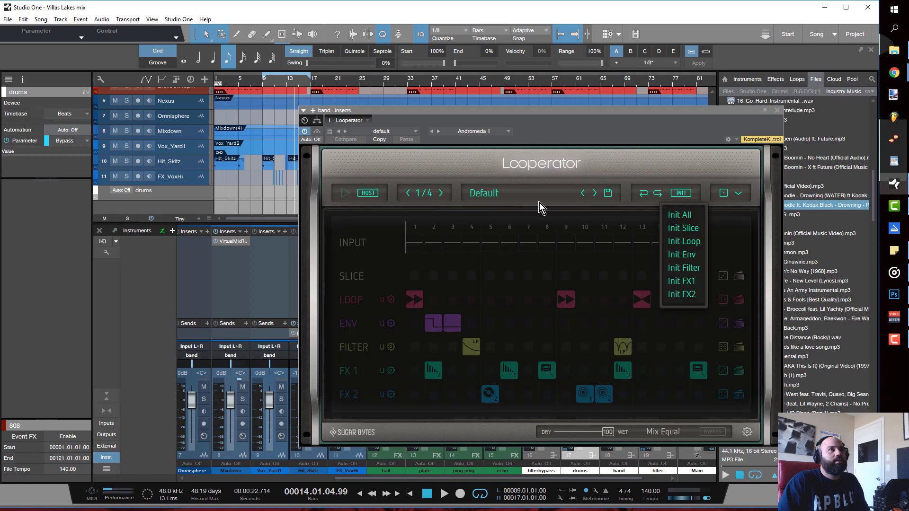
pyautogui.click(679, 215)
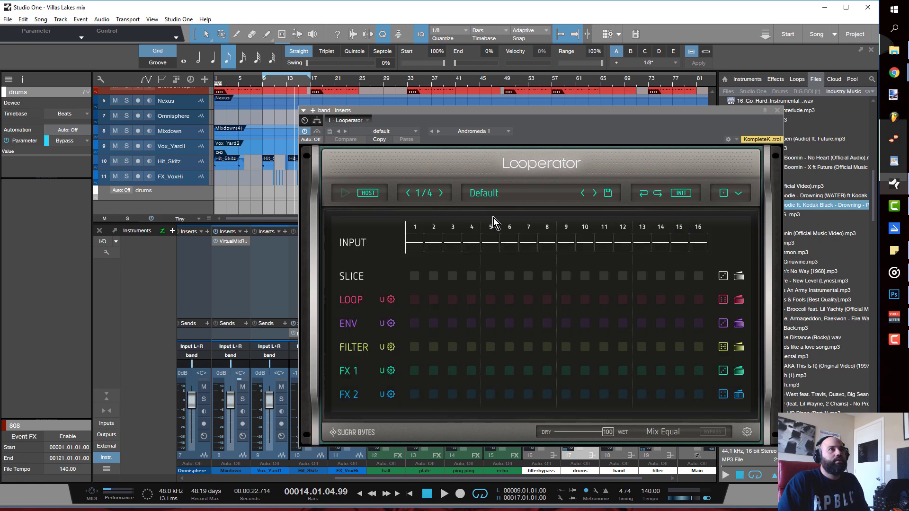
# Set Looperator's step rate to 1/2 and start playback from bar 9
pyautogui.click(429, 194)
pyautogui.click(426, 216)
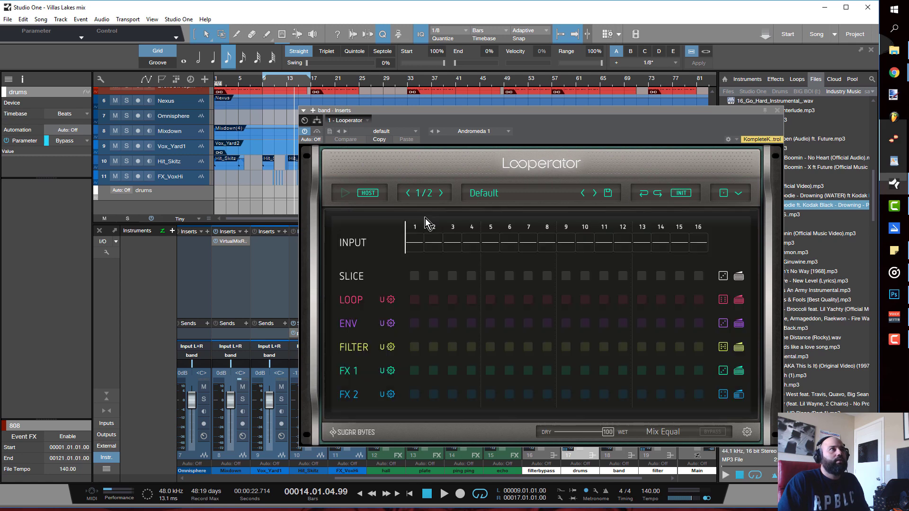
pyautogui.click(264, 89)
pyautogui.press('space')
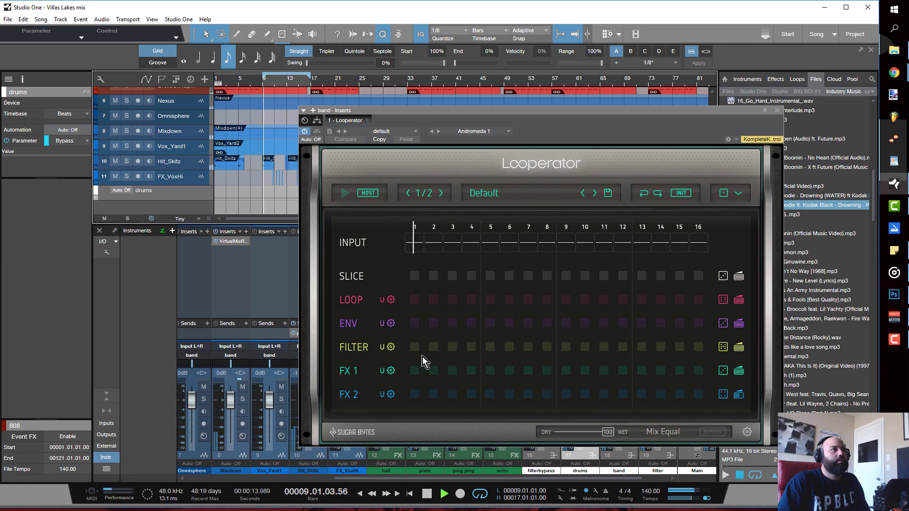
# Add a highpass filter at step 1 of the Filter lane and extend it through step 4
pyautogui.click(414, 347)
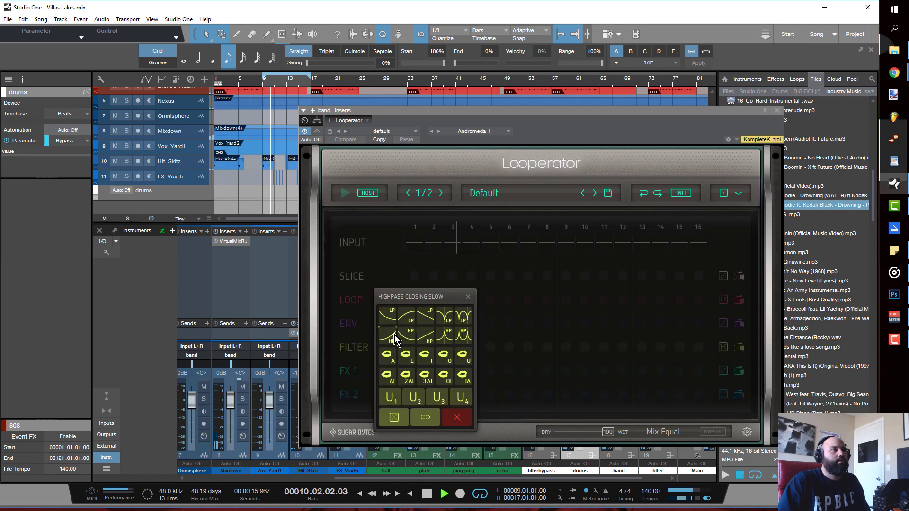
pyautogui.click(408, 337)
pyautogui.moveTo(417, 348); pyautogui.dragTo(462, 345)
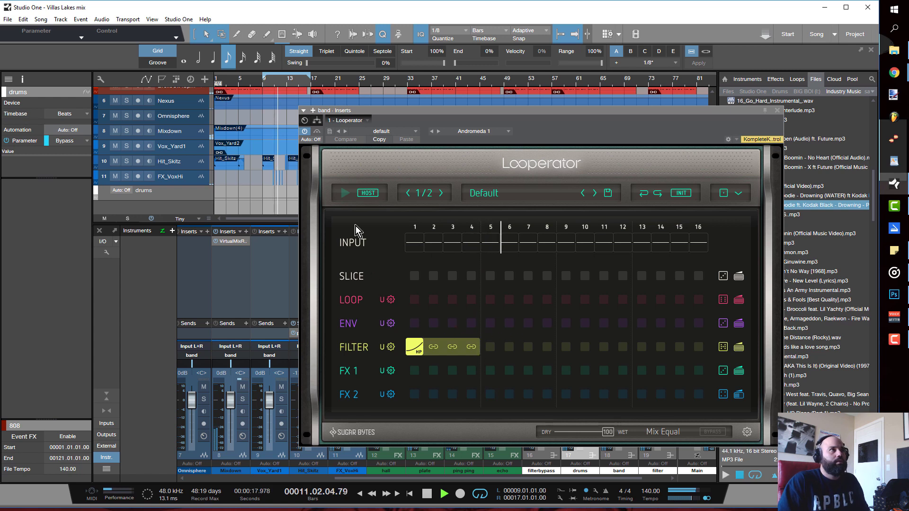
# Add a tapestop at step 8 of the FX 1 lane and disc effect 1 at step 9 of the FX 2 lane, replaying from bar 9
pyautogui.click(264, 89)
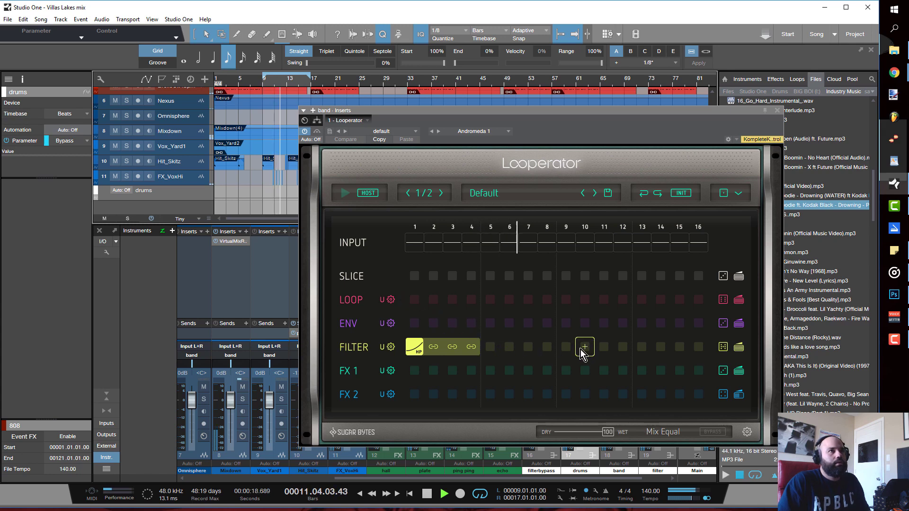
pyautogui.press('space')
pyautogui.click(547, 371)
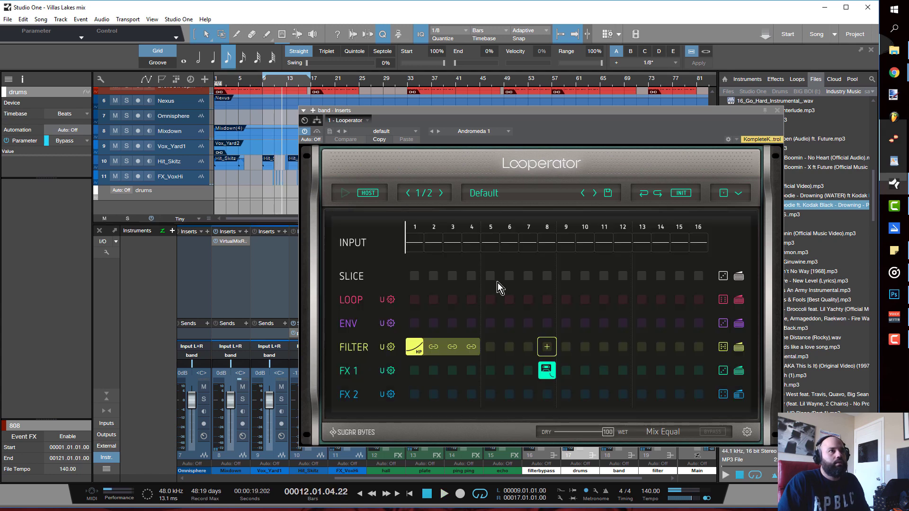
pyautogui.click(541, 342)
pyautogui.click(264, 93)
pyautogui.press('space')
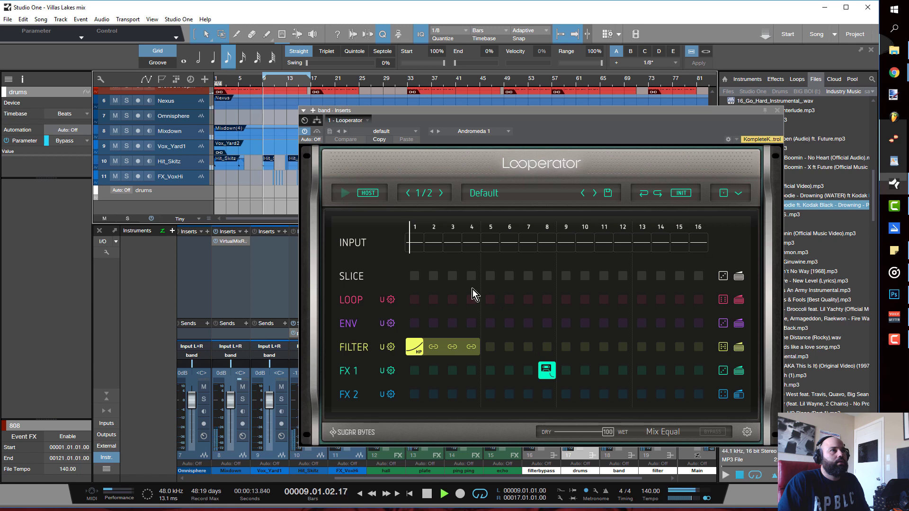
pyautogui.click(566, 395)
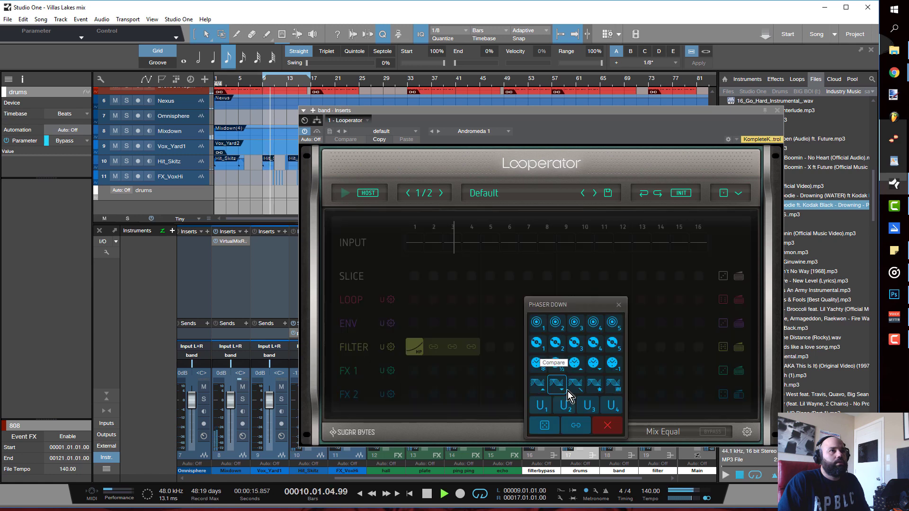
pyautogui.click(538, 341)
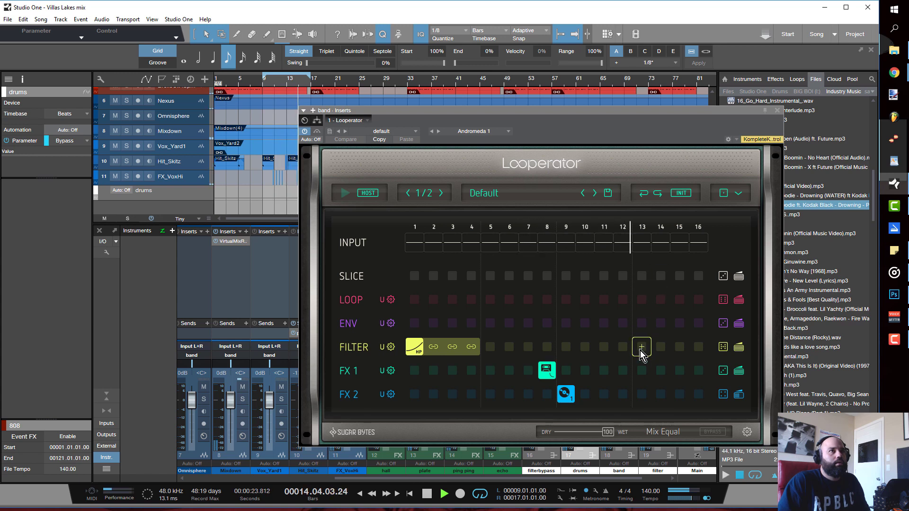
# Try a tapestop at step 16 of the FX 1 lane and another spanning steps 13 to 15, deleting each after the trial
pyautogui.click(697, 370)
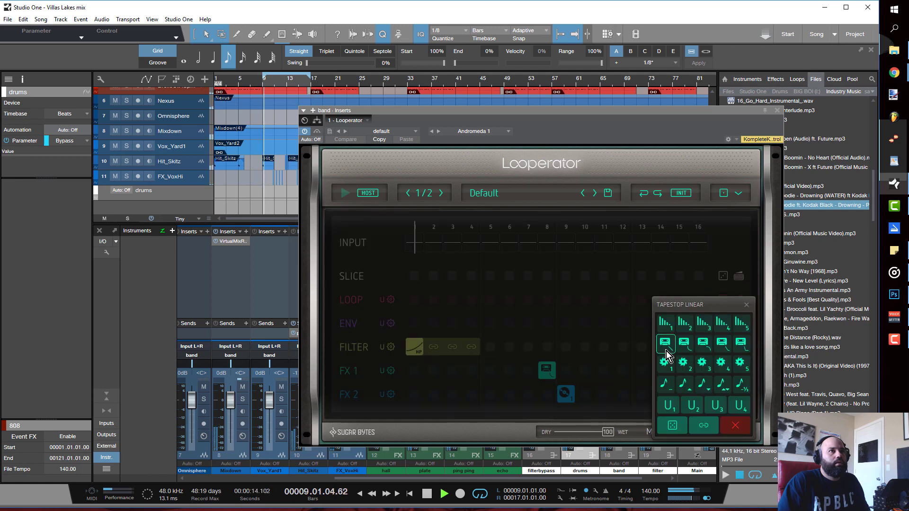
pyautogui.click(683, 353)
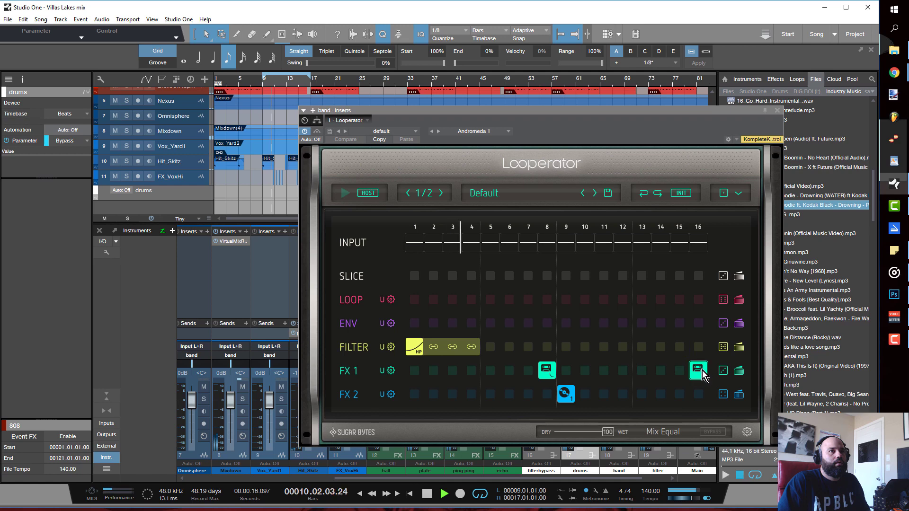
pyautogui.click(697, 370)
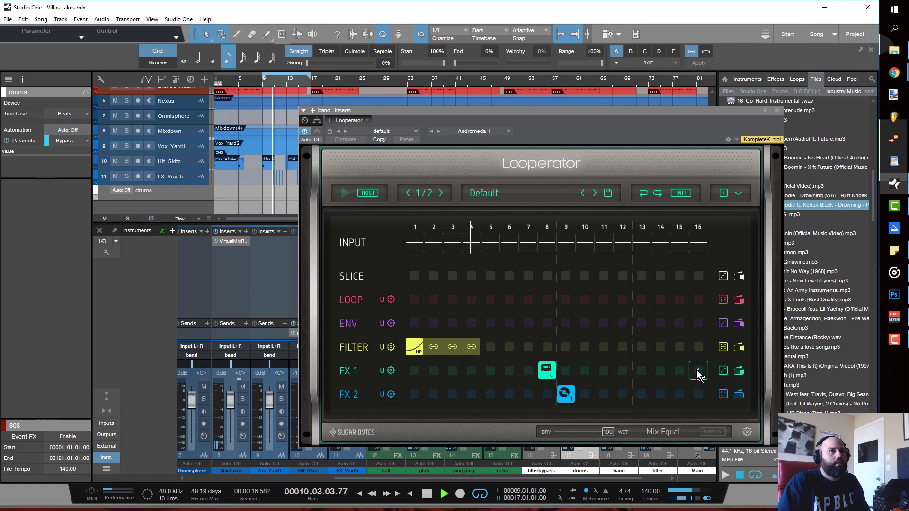
pyautogui.click(649, 378)
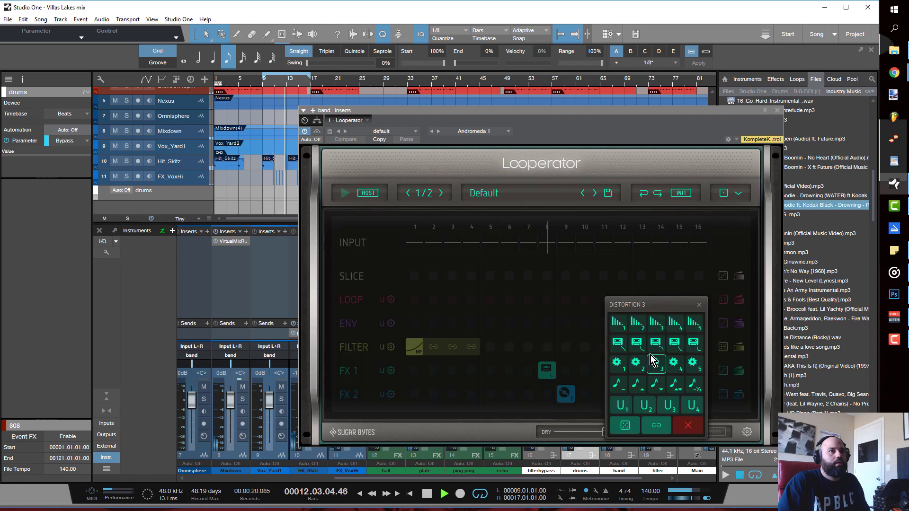
pyautogui.click(644, 358)
pyautogui.moveTo(645, 378); pyautogui.dragTo(678, 373)
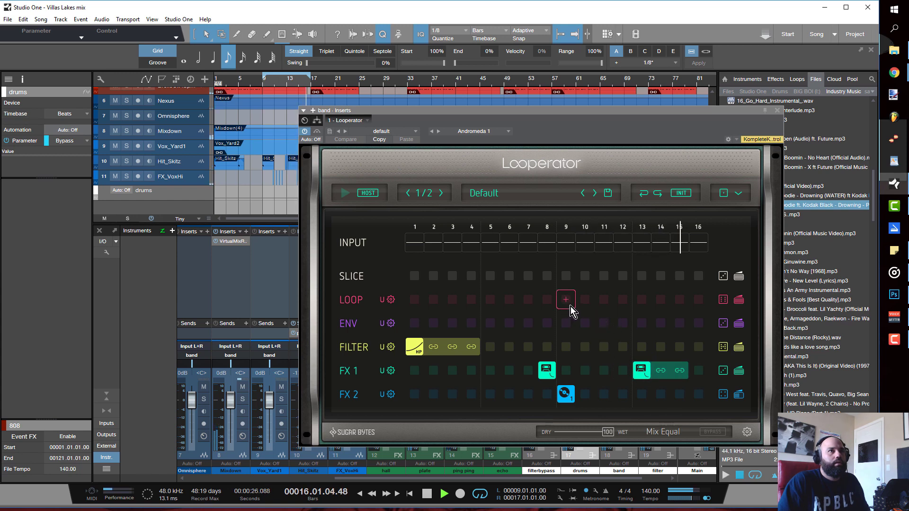
pyautogui.rightClick(643, 371)
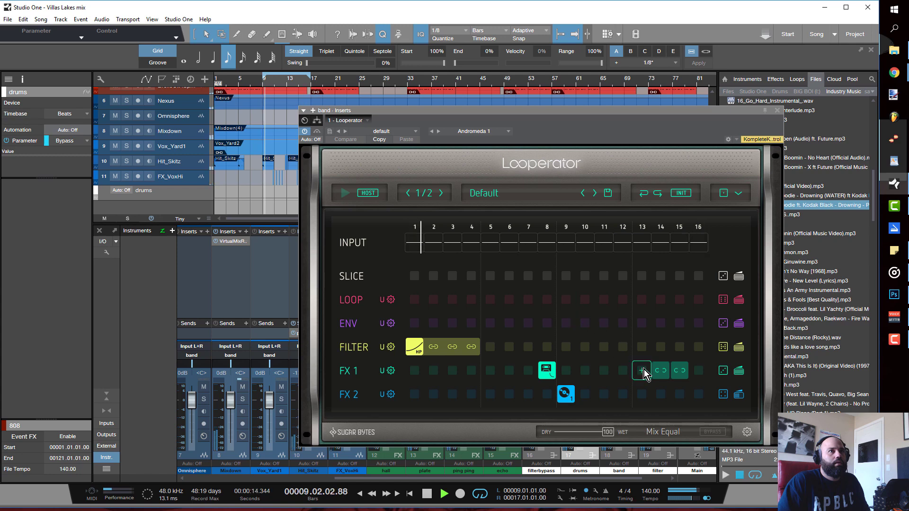
# Try a tapestop at step 15 of the FX 1 lane and an x8 loop at step 13 of the Loop lane
pyautogui.click(678, 374)
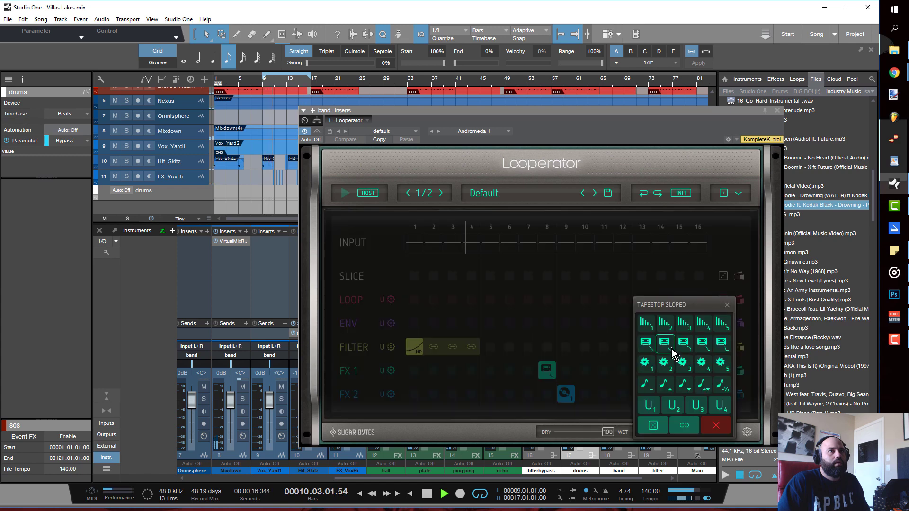
pyautogui.click(677, 365)
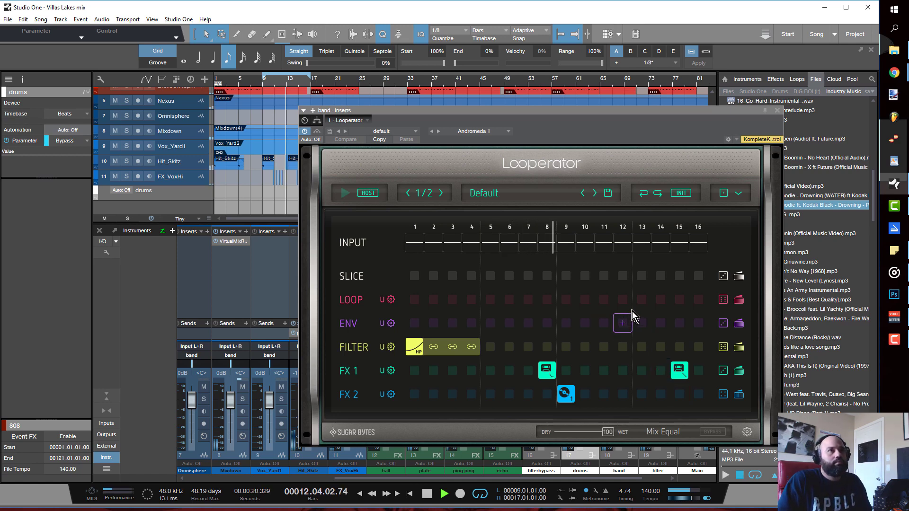
pyautogui.click(642, 300)
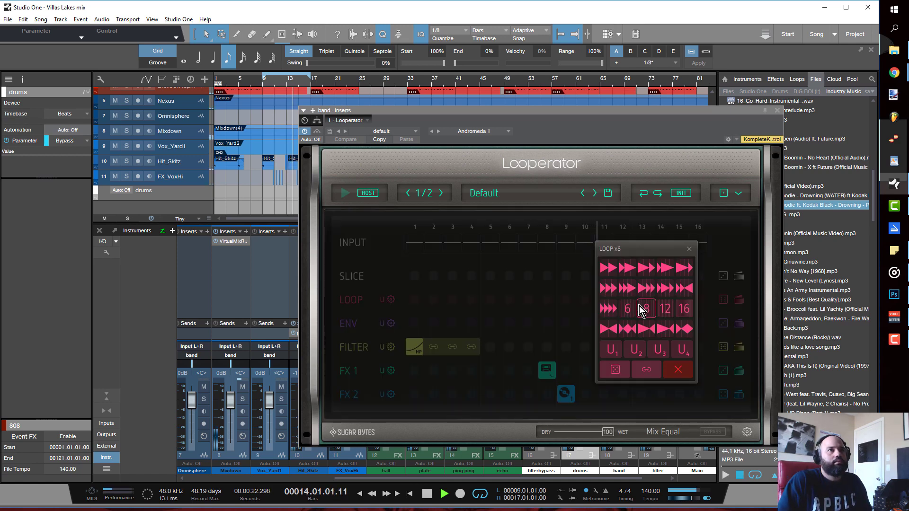
pyautogui.click(642, 311)
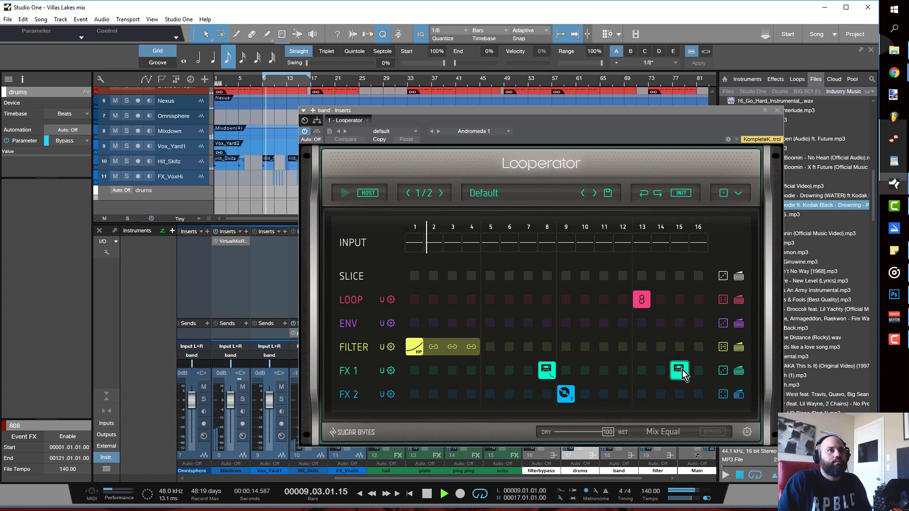
# Move the last FX 1 tapestop to step 16 and replace the step 13 loop with the diamond-shaped pattern, extended through step 15
pyautogui.click(697, 374)
pyautogui.click(665, 343)
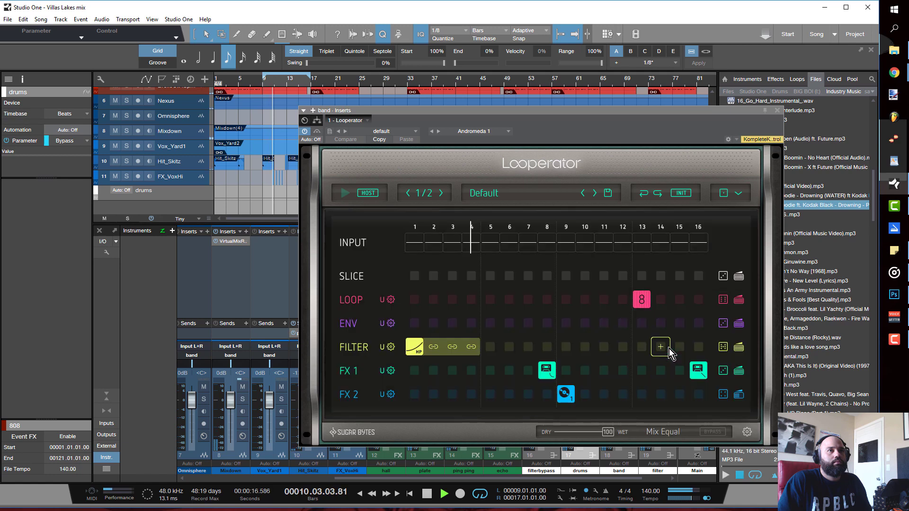
pyautogui.click(642, 300)
pyautogui.click(640, 303)
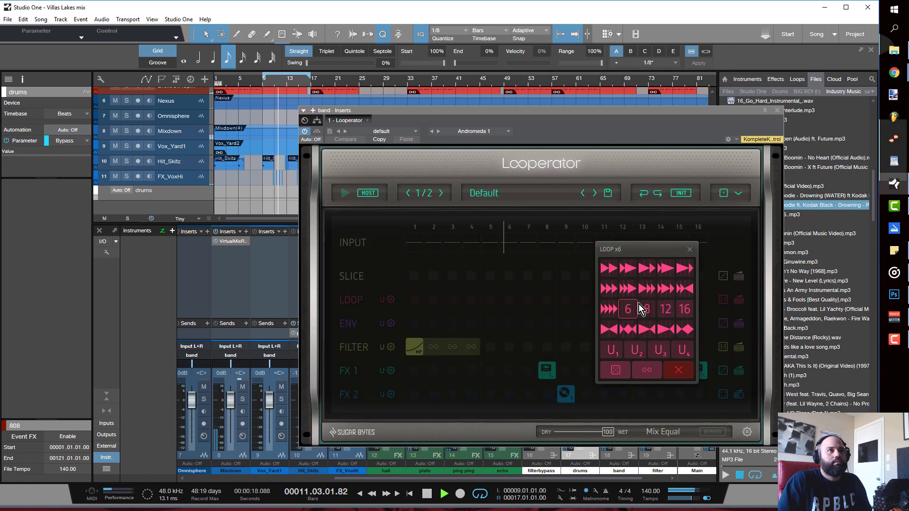
pyautogui.click(680, 337)
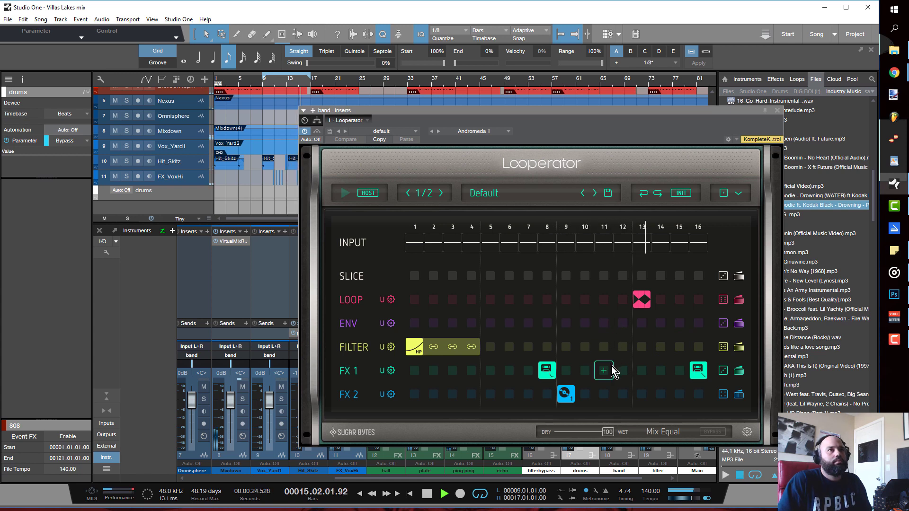
pyautogui.moveTo(647, 299); pyautogui.dragTo(682, 300)
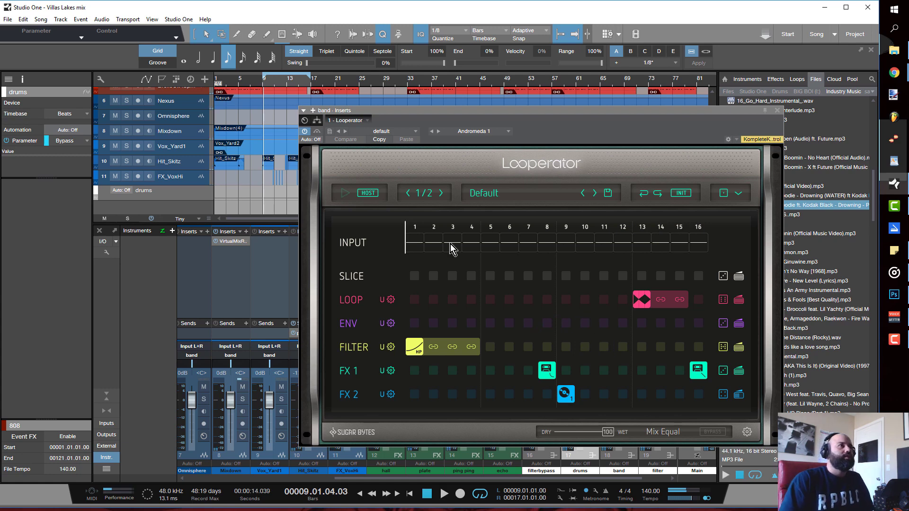
# Close the band bus plugin window and remove Looperator from that bus
pyautogui.click(780, 111)
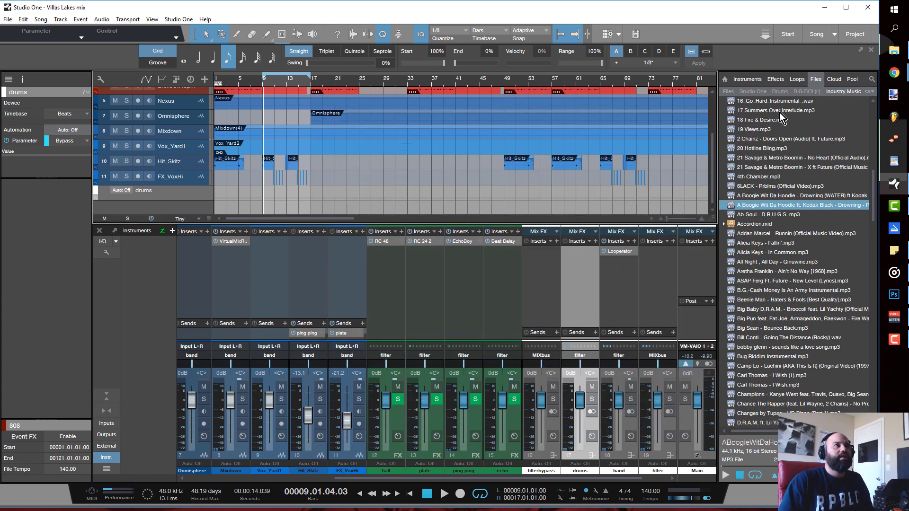
pyautogui.rightClick(620, 254)
pyautogui.click(615, 339)
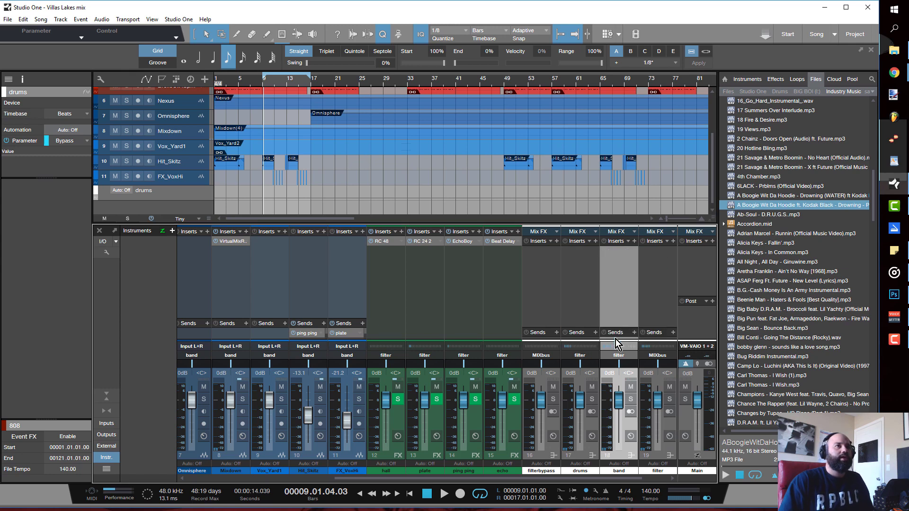